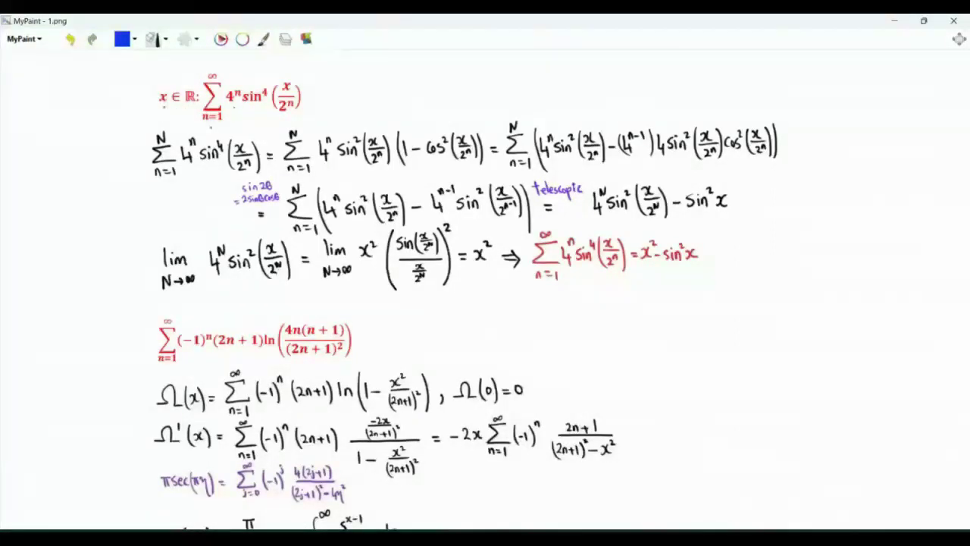
# Circle sin⁴(x/2ⁿ) in blue and handwrite the first sin²(x/2ⁿ) beside it
pyautogui.moveTo(266, 84)
pyautogui.mouseDown()
pyautogui.moveTo(271, 103)
pyautogui.moveTo(269, 83)
pyautogui.moveTo(243, 106)
pyautogui.moveTo(303, 85)
pyautogui.moveTo(247, 79)
pyautogui.mouseUp()
pyautogui.moveTo(340, 88)
pyautogui.mouseDown()
pyautogui.moveTo(332, 98)
pyautogui.moveTo(343, 99)
pyautogui.mouseUp()
pyautogui.moveTo(347, 99)
pyautogui.mouseDown()
pyautogui.moveTo(362, 85)
pyautogui.moveTo(355, 112)
pyautogui.mouseUp()
pyautogui.moveTo(367, 77); pyautogui.dragTo(390, 114)
pyautogui.moveTo(421, 81)
pyautogui.mouseDown()
pyautogui.moveTo(409, 95)
pyautogui.moveTo(428, 96)
pyautogui.mouseUp()
# Write the second sin²(x/2ⁿ) factor and draw arrows to the (1−cos²) and 4ⁿ⁻¹ terms
pyautogui.moveTo(429, 90); pyautogui.dragTo(435, 95)
pyautogui.moveTo(429, 73); pyautogui.dragTo(434, 109)
pyautogui.moveTo(448, 82); pyautogui.dragTo(478, 109)
pyautogui.moveTo(417, 106)
pyautogui.mouseDown()
pyautogui.moveTo(481, 98)
pyautogui.moveTo(432, 131)
pyautogui.moveTo(439, 121)
pyautogui.mouseUp()
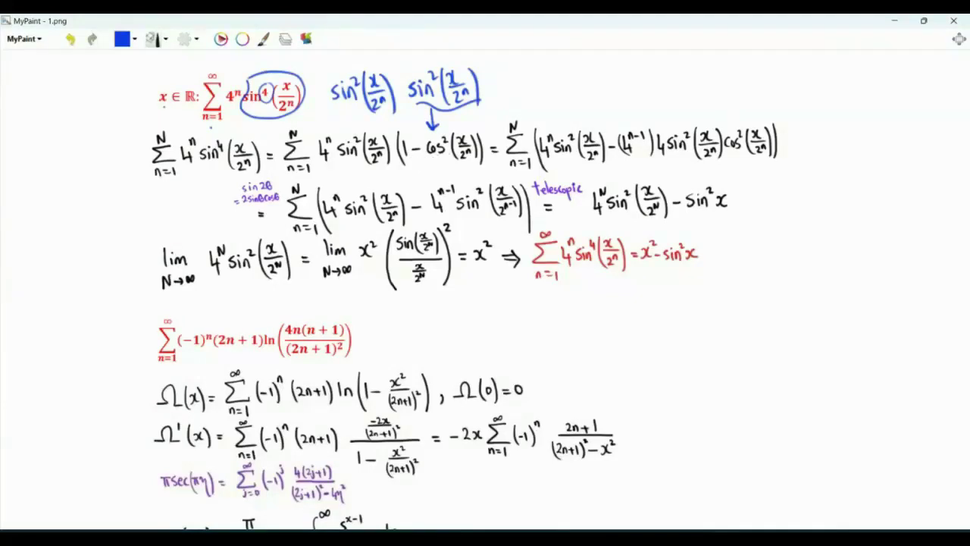
pyautogui.moveTo(322, 160)
pyautogui.mouseDown()
pyautogui.moveTo(392, 149)
pyautogui.moveTo(414, 171)
pyautogui.moveTo(437, 161)
pyautogui.mouseUp()
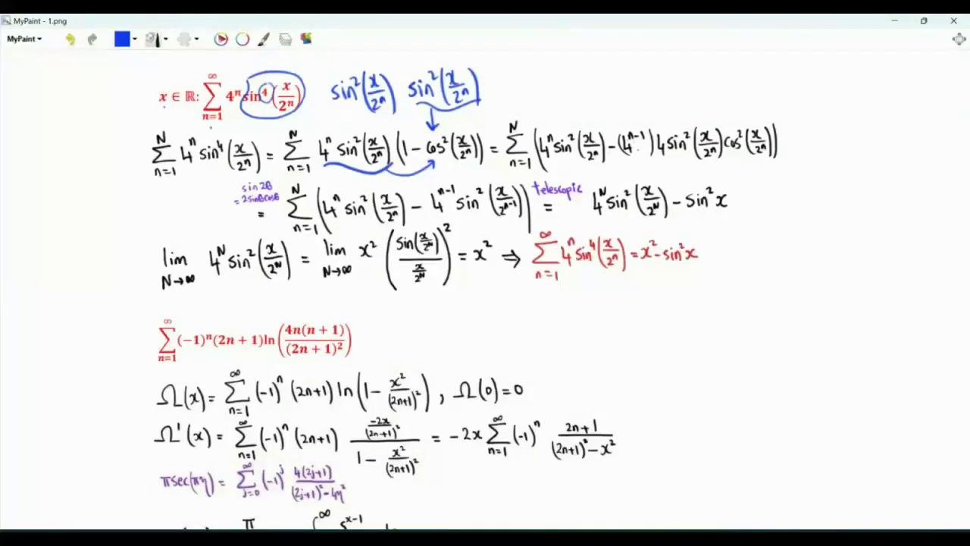
pyautogui.moveTo(650, 97)
pyautogui.mouseDown()
pyautogui.moveTo(636, 118)
pyautogui.moveTo(691, 156)
pyautogui.mouseUp()
# Circle the 4sin²(x/2ⁿ)cos²(x/2ⁿ) term and write (sin(2·x/2ⁿ))² above it
pyautogui.moveTo(665, 154)
pyautogui.mouseDown()
pyautogui.moveTo(758, 161)
pyautogui.moveTo(684, 116)
pyautogui.moveTo(661, 155)
pyautogui.mouseUp()
pyautogui.moveTo(680, 84); pyautogui.dragTo(679, 110)
pyautogui.moveTo(777, 72)
pyautogui.mouseDown()
pyautogui.moveTo(776, 105)
pyautogui.moveTo(800, 79)
pyautogui.mouseUp()
pyautogui.moveTo(699, 86); pyautogui.dragTo(692, 101)
pyautogui.moveTo(704, 89); pyautogui.dragTo(704, 100)
pyautogui.moveTo(711, 100); pyautogui.dragTo(726, 110)
pyautogui.moveTo(729, 89)
pyautogui.mouseDown()
pyautogui.moveTo(739, 101)
pyautogui.moveTo(767, 90)
pyautogui.mouseUp()
pyautogui.moveTo(750, 97)
pyautogui.mouseDown()
pyautogui.moveTo(756, 107)
pyautogui.moveTo(765, 98)
pyautogui.mouseUp()
pyautogui.moveTo(763, 71); pyautogui.dragTo(764, 110)
# Underline the 4sin²cos², 4ⁿ⁻¹sin², 4ⁿsin² and sin²x terms; circle limits n=1 and N
pyautogui.moveTo(628, 163); pyautogui.dragTo(794, 162)
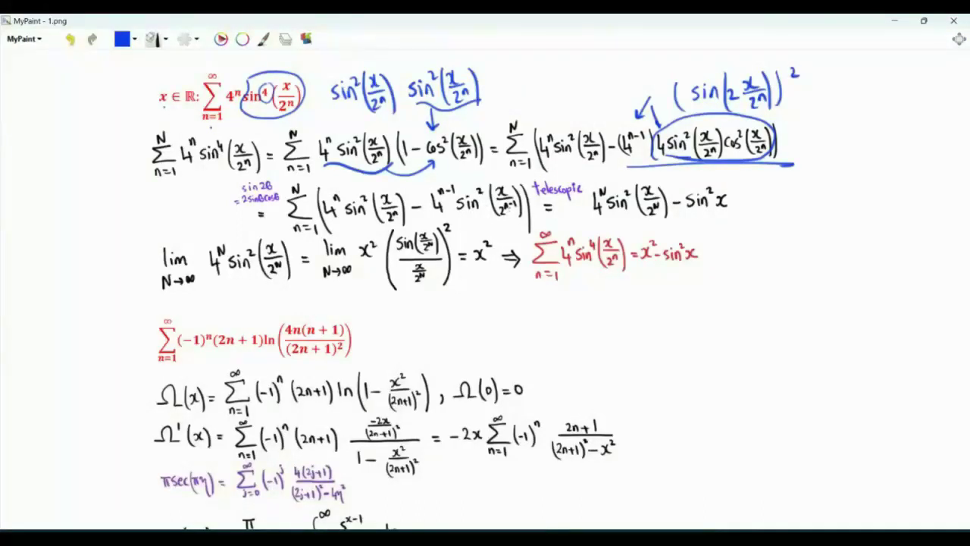
pyautogui.moveTo(438, 215); pyautogui.dragTo(521, 226)
pyautogui.moveTo(406, 224); pyautogui.dragTo(326, 223)
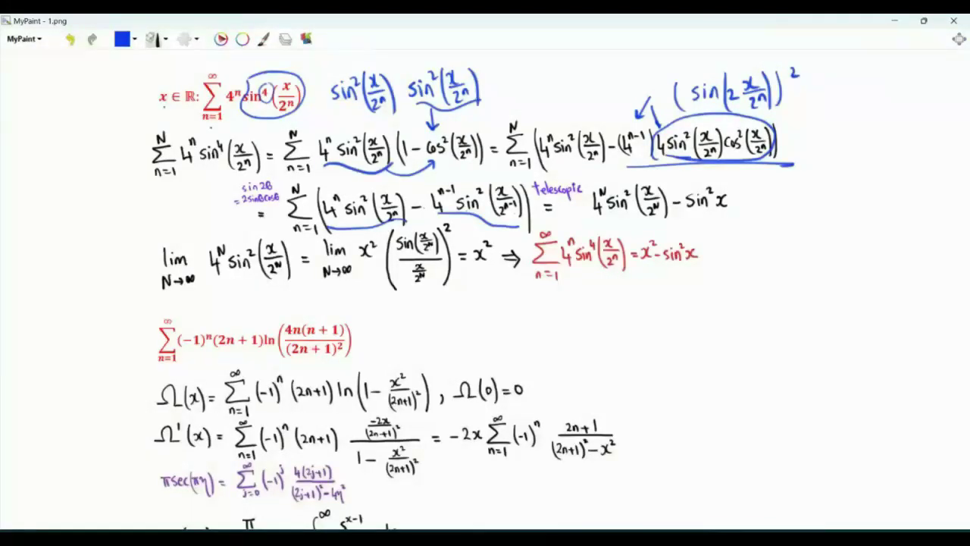
pyautogui.moveTo(303, 222)
pyautogui.mouseDown()
pyautogui.moveTo(293, 222)
pyautogui.moveTo(297, 239)
pyautogui.mouseUp()
pyautogui.moveTo(299, 180); pyautogui.dragTo(306, 188)
pyautogui.moveTo(638, 181)
pyautogui.mouseDown()
pyautogui.moveTo(628, 216)
pyautogui.moveTo(653, 224)
pyautogui.mouseUp()
pyautogui.moveTo(447, 213); pyautogui.dragTo(521, 226)
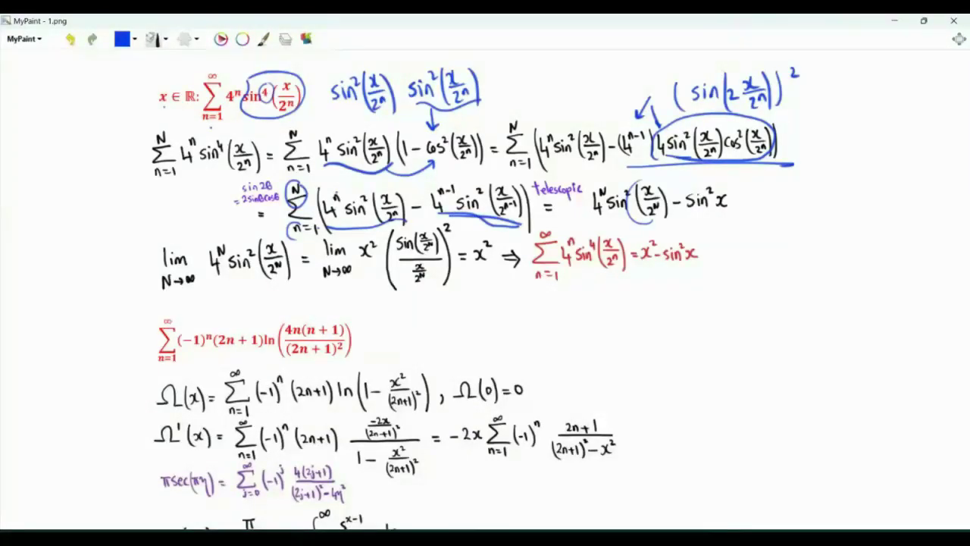
pyautogui.moveTo(687, 213); pyautogui.dragTo(728, 211)
# Circle 4^N sin²(x/2^N) and the sin(x/2^N)/(x/2^N) fraction, noting '→1 as N→∞'
pyautogui.moveTo(605, 176)
pyautogui.mouseDown()
pyautogui.moveTo(602, 225)
pyautogui.moveTo(655, 221)
pyautogui.moveTo(667, 182)
pyautogui.moveTo(641, 169)
pyautogui.mouseUp()
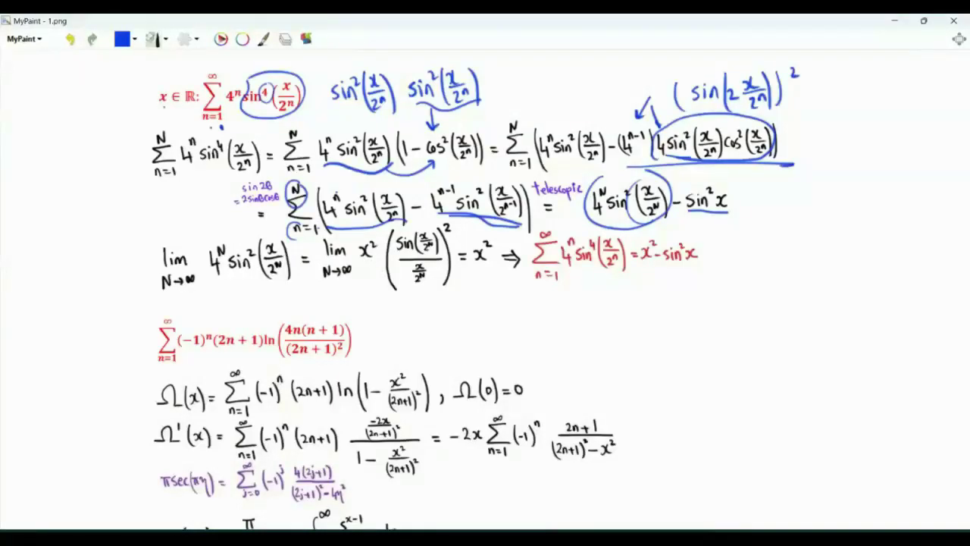
pyautogui.moveTo(400, 231)
pyautogui.mouseDown()
pyautogui.moveTo(448, 262)
pyautogui.moveTo(413, 226)
pyautogui.mouseUp()
pyautogui.moveTo(422, 309); pyautogui.dragTo(441, 309)
pyautogui.moveTo(435, 305); pyautogui.dragTo(447, 318)
pyautogui.moveTo(472, 314); pyautogui.dragTo(485, 319)
pyautogui.moveTo(499, 318)
pyautogui.mouseDown()
pyautogui.moveTo(509, 301)
pyautogui.moveTo(531, 309)
pyautogui.mouseUp()
pyautogui.moveTo(525, 304)
pyautogui.mouseDown()
pyautogui.moveTo(527, 314)
pyautogui.moveTo(547, 307)
pyautogui.mouseUp()
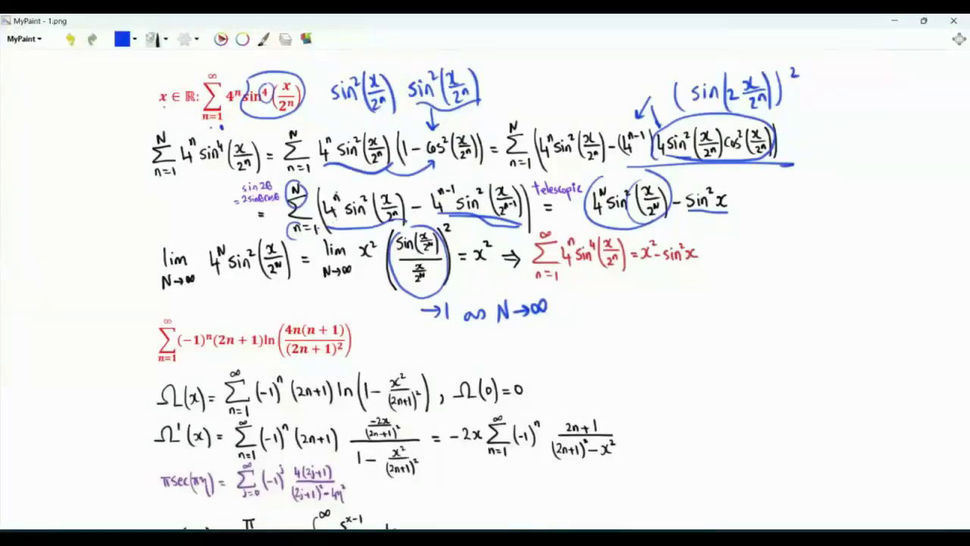
# Write '→ x²' under the circled term and underline sin⁴ in the top sum
pyautogui.moveTo(653, 179); pyautogui.dragTo(685, 173)
pyautogui.moveTo(679, 169)
pyautogui.mouseDown()
pyautogui.moveTo(682, 181)
pyautogui.moveTo(702, 180)
pyautogui.mouseUp()
pyautogui.moveTo(707, 166)
pyautogui.mouseDown()
pyautogui.moveTo(697, 180)
pyautogui.moveTo(720, 171)
pyautogui.mouseUp()
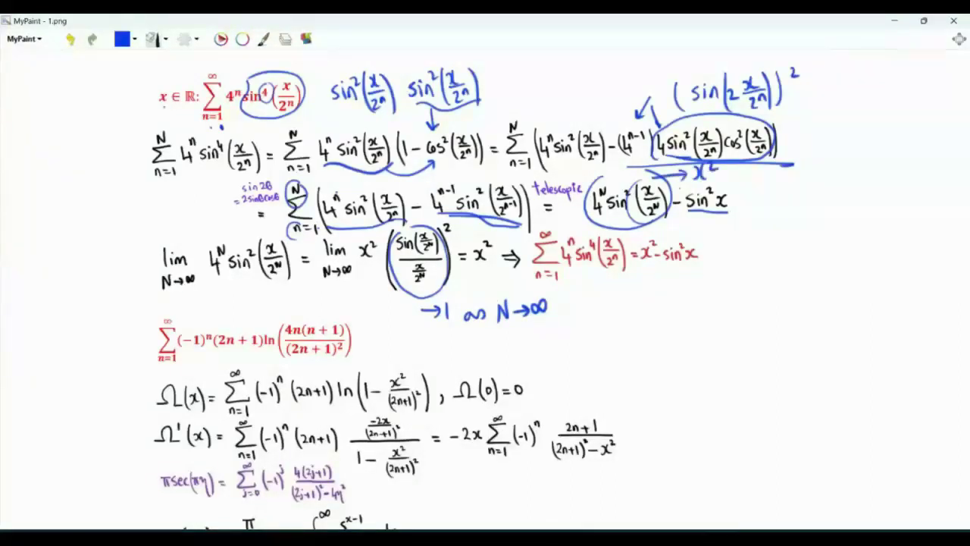
pyautogui.moveTo(223, 129); pyautogui.dragTo(297, 117)
# Underline (2n+1), circle 4n(n+1) and write 4n²+4n=(2n+1)²−1 above it
pyautogui.scroll(-3, 485, 288)
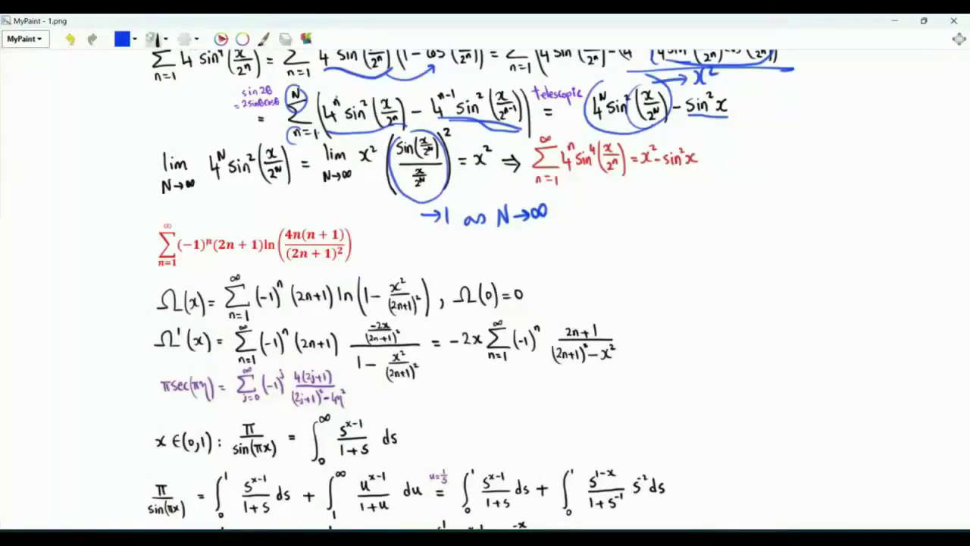
pyautogui.moveTo(222, 256); pyautogui.dragTo(272, 257)
pyautogui.moveTo(282, 231)
pyautogui.mouseDown()
pyautogui.moveTo(337, 224)
pyautogui.moveTo(296, 243)
pyautogui.mouseUp()
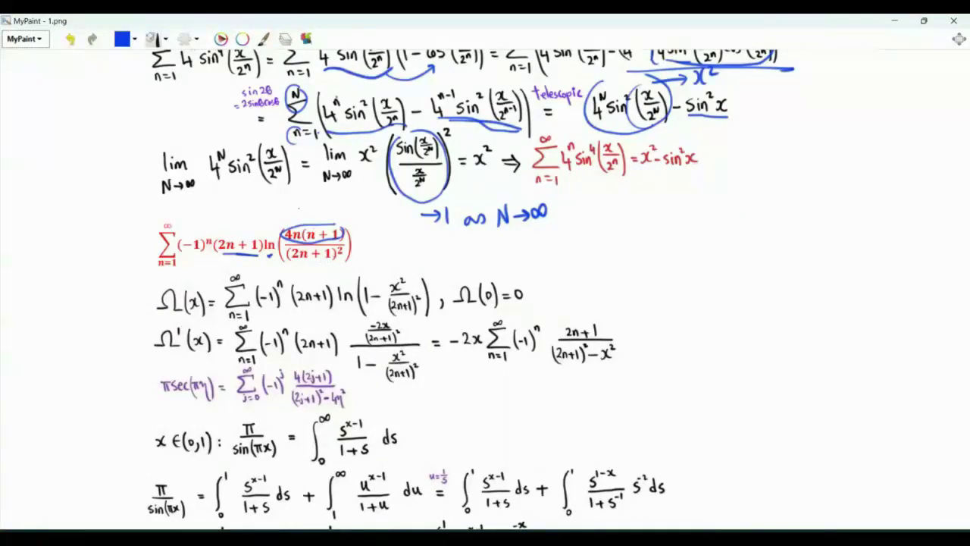
pyautogui.moveTo(282, 206)
pyautogui.mouseDown()
pyautogui.moveTo(300, 219)
pyautogui.moveTo(307, 210)
pyautogui.moveTo(326, 222)
pyautogui.moveTo(382, 218)
pyautogui.moveTo(348, 224)
pyautogui.mouseUp()
pyautogui.moveTo(379, 203)
pyautogui.mouseDown()
pyautogui.moveTo(381, 222)
pyautogui.moveTo(392, 206)
pyautogui.mouseUp()
pyautogui.moveTo(392, 214); pyautogui.dragTo(399, 214)
pyautogui.moveTo(402, 206); pyautogui.dragTo(403, 221)
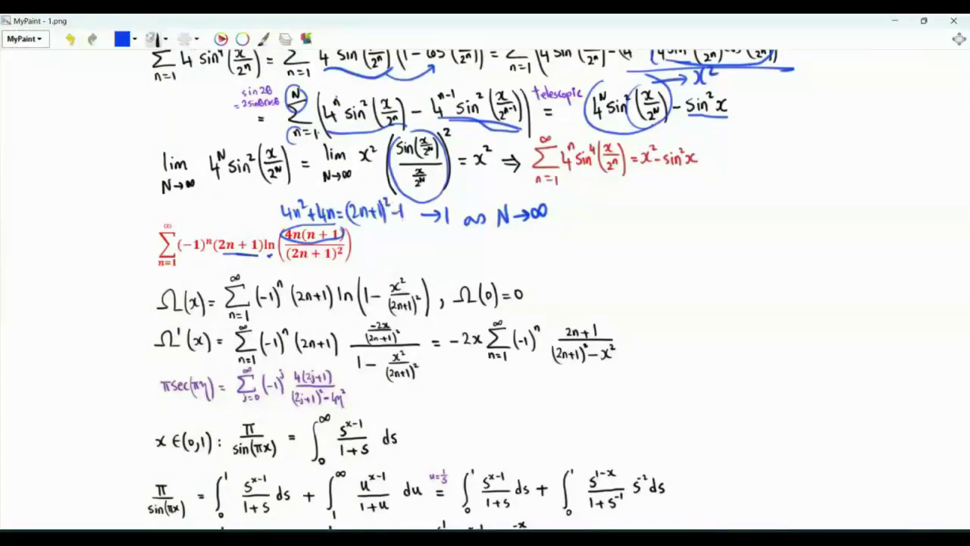
# Circle the fraction 4n(n+1)/(2n+1)² and write 1 − 1/(2n+1)² beside it
pyautogui.moveTo(334, 228); pyautogui.dragTo(288, 230)
pyautogui.moveTo(388, 241)
pyautogui.mouseDown()
pyautogui.moveTo(390, 258)
pyautogui.moveTo(413, 248)
pyautogui.mouseUp()
pyautogui.moveTo(436, 230)
pyautogui.mouseDown()
pyautogui.moveTo(436, 241)
pyautogui.moveTo(459, 239)
pyautogui.mouseUp()
pyautogui.moveTo(431, 251); pyautogui.dragTo(447, 256)
pyautogui.moveTo(448, 255); pyautogui.dragTo(458, 262)
pyautogui.moveTo(431, 249)
pyautogui.mouseDown()
pyautogui.moveTo(429, 261)
pyautogui.moveTo(464, 265)
pyautogui.mouseUp()
pyautogui.moveTo(468, 248); pyautogui.dragTo(475, 251)
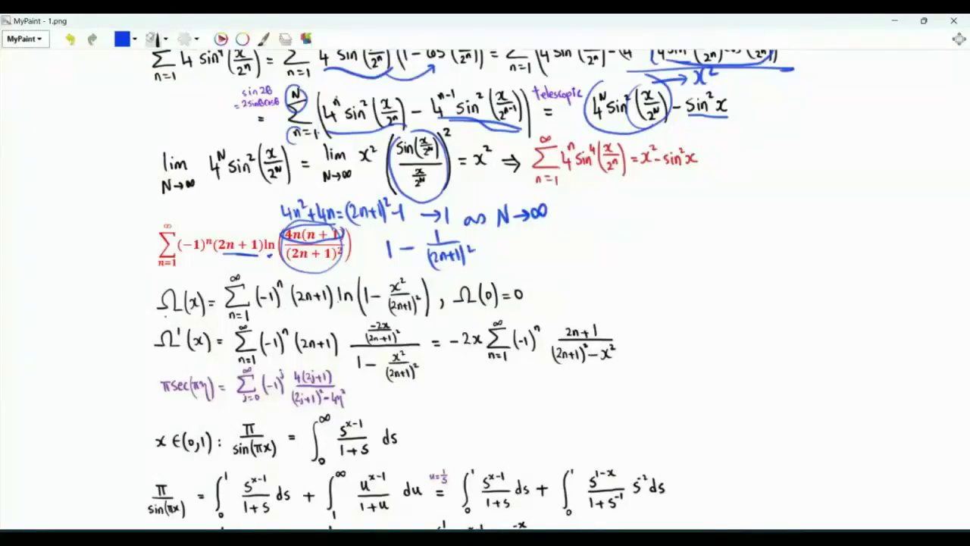
# Circle the 1 and the x² term, then arrow ln(1−… to −2x and Ω(x) to Ω′(x)
pyautogui.moveTo(438, 226); pyautogui.dragTo(432, 228)
pyautogui.moveTo(418, 262); pyautogui.dragTo(409, 293)
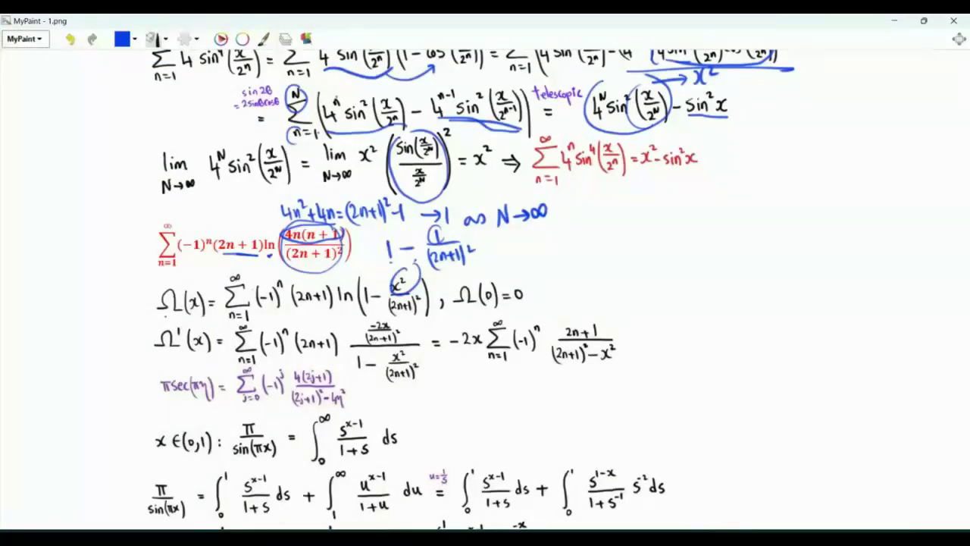
pyautogui.moveTo(341, 310); pyautogui.dragTo(383, 322)
pyautogui.moveTo(162, 296); pyautogui.dragTo(149, 339)
pyautogui.moveTo(149, 340); pyautogui.dragTo(155, 329)
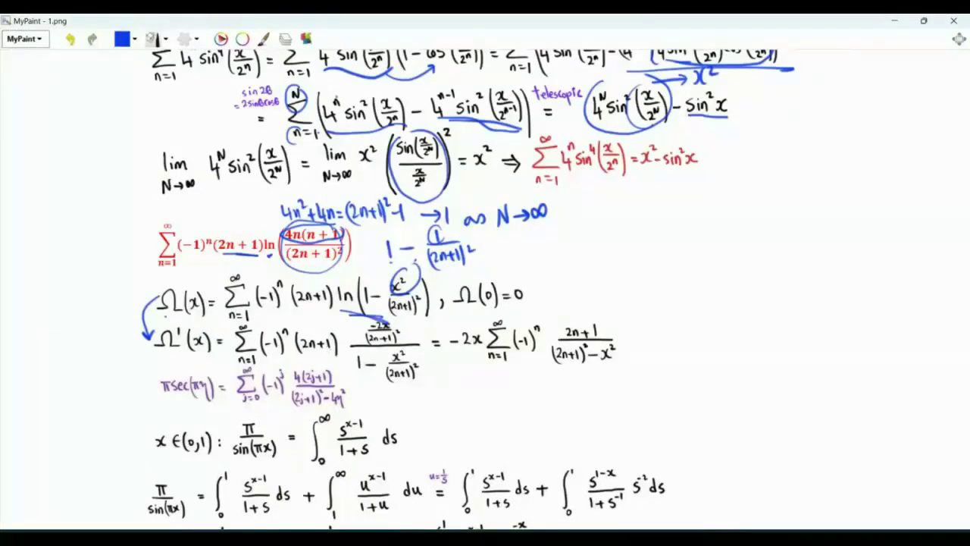
# Handwrite a side calculation of 1 − x²/(2n+1)²
pyautogui.moveTo(608, 259)
pyautogui.mouseDown()
pyautogui.moveTo(731, 259)
pyautogui.moveTo(623, 291)
pyautogui.mouseUp()
pyautogui.moveTo(635, 283); pyautogui.dragTo(692, 280)
pyautogui.moveTo(695, 267)
pyautogui.mouseDown()
pyautogui.moveTo(723, 282)
pyautogui.moveTo(694, 306)
pyautogui.mouseUp()
pyautogui.moveTo(696, 301)
pyautogui.mouseDown()
pyautogui.moveTo(707, 301)
pyautogui.moveTo(702, 308)
pyautogui.mouseUp()
pyautogui.moveTo(713, 293)
pyautogui.mouseDown()
pyautogui.moveTo(712, 308)
pyautogui.moveTo(669, 317)
pyautogui.mouseUp()
pyautogui.moveTo(721, 288); pyautogui.dragTo(723, 312)
pyautogui.moveTo(729, 290); pyautogui.dragTo(735, 300)
# Write −2x/(2n+1)² above it at the right as the derivative numerator
pyautogui.moveTo(749, 228); pyautogui.dragTo(762, 227)
pyautogui.moveTo(766, 218); pyautogui.dragTo(776, 232)
pyautogui.moveTo(779, 217); pyautogui.dragTo(809, 237)
pyautogui.moveTo(757, 248)
pyautogui.mouseDown()
pyautogui.moveTo(765, 262)
pyautogui.moveTo(786, 262)
pyautogui.mouseUp()
pyautogui.moveTo(794, 249)
pyautogui.mouseDown()
pyautogui.moveTo(796, 261)
pyautogui.moveTo(751, 277)
pyautogui.mouseUp()
pyautogui.moveTo(802, 247); pyautogui.dragTo(804, 273)
pyautogui.moveTo(809, 248); pyautogui.dragTo(818, 262)
# Circle −2x and (2n+1) in the Ω′(x) line and underline the (2n+1)²−x² denominator
pyautogui.moveTo(791, 207); pyautogui.dragTo(799, 217)
pyautogui.moveTo(478, 324); pyautogui.dragTo(487, 337)
pyautogui.moveTo(321, 326); pyautogui.dragTo(329, 328)
pyautogui.moveTo(560, 335); pyautogui.dragTo(606, 318)
pyautogui.moveTo(566, 373); pyautogui.dragTo(618, 372)
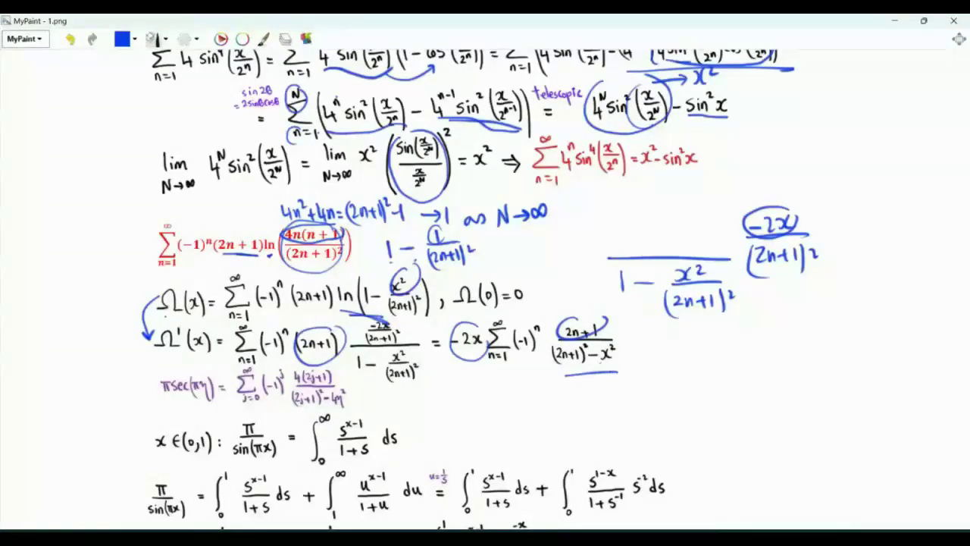
# Underline the Σ(−1)ⁿ part, the πsec(πy) series and the sin(πx) integral, undoing the last stroke
pyautogui.moveTo(498, 387); pyautogui.dragTo(576, 389)
pyautogui.moveTo(188, 408); pyautogui.dragTo(282, 406)
pyautogui.moveTo(252, 464)
pyautogui.mouseDown()
pyautogui.moveTo(346, 472)
pyautogui.moveTo(395, 451)
pyautogui.mouseUp()
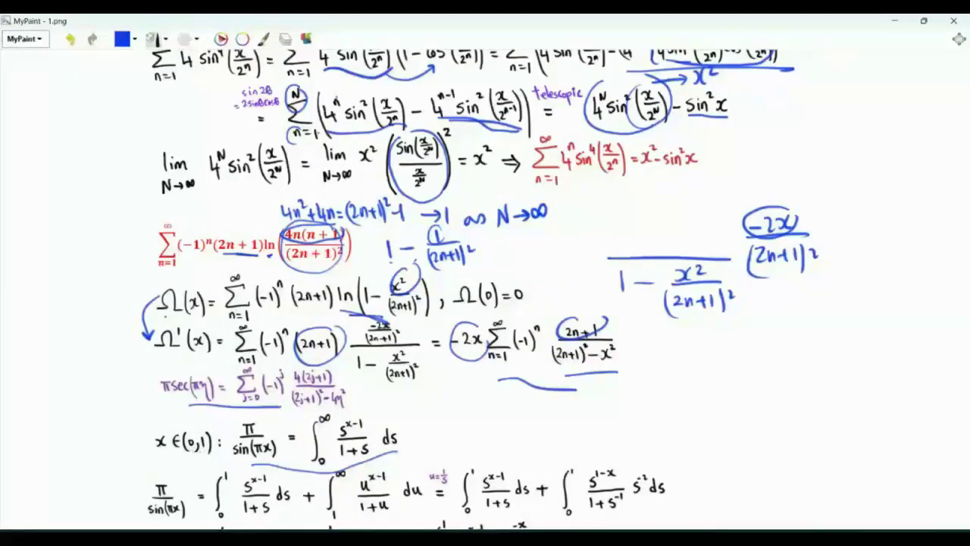
pyautogui.hotkey('ctrl', 'z')
# Underline 1+u in the second integral and write du = −1/s² ds beside it
pyautogui.scroll(-3, 485, 288)
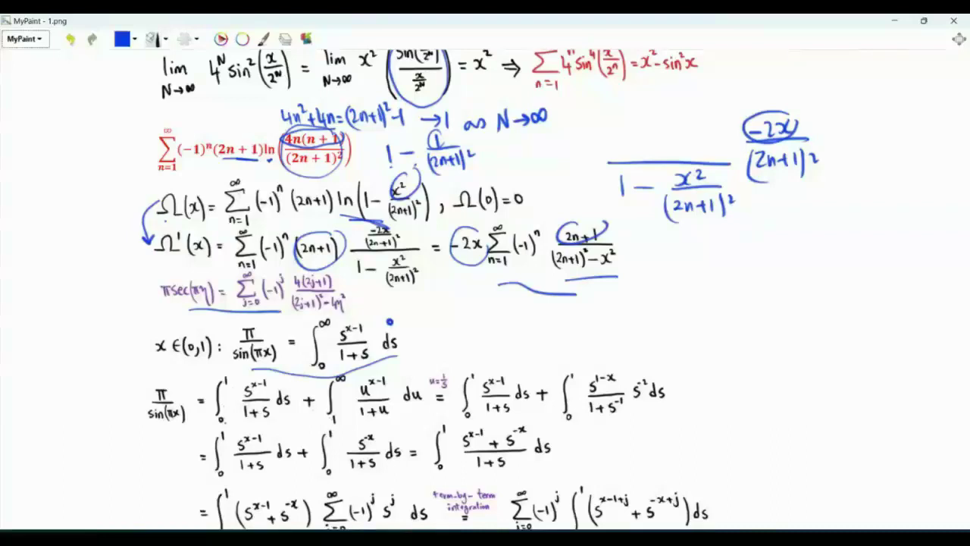
pyautogui.moveTo(354, 415); pyautogui.dragTo(411, 408)
pyautogui.moveTo(418, 350); pyautogui.dragTo(419, 362)
pyautogui.moveTo(421, 353); pyautogui.dragTo(426, 361)
pyautogui.moveTo(427, 354); pyautogui.dragTo(433, 354)
pyautogui.moveTo(428, 358); pyautogui.dragTo(443, 349)
pyautogui.moveTo(445, 346); pyautogui.dragTo(446, 352)
pyautogui.moveTo(439, 355); pyautogui.dragTo(450, 355)
pyautogui.moveTo(445, 359); pyautogui.dragTo(458, 358)
pyautogui.moveTo(467, 350); pyautogui.dragTo(464, 358)
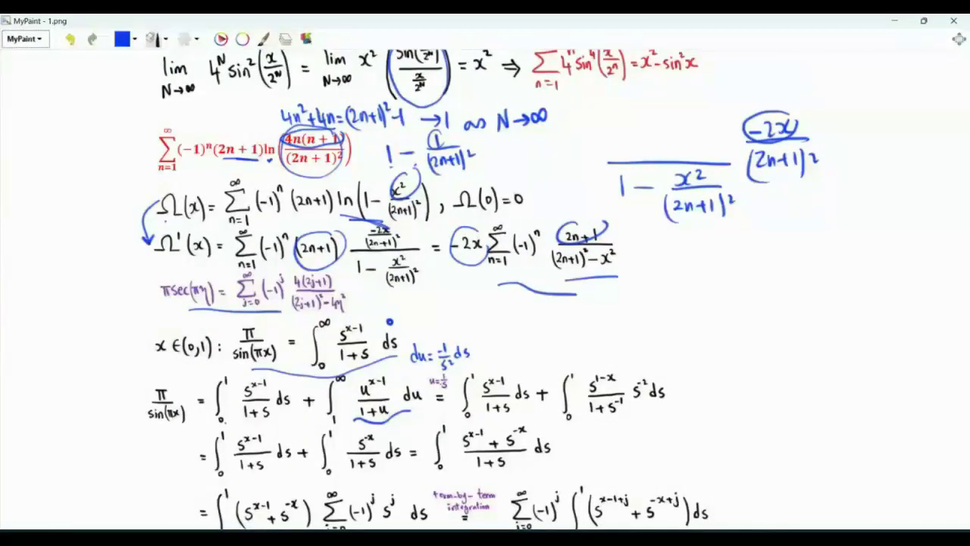
pyautogui.moveTo(441, 346); pyautogui.dragTo(435, 357)
# Circle s⁻² ds and 1+u, insert s/s, and draw a curved arrow linking the two integrals
pyautogui.moveTo(653, 374)
pyautogui.mouseDown()
pyautogui.moveTo(629, 402)
pyautogui.moveTo(670, 391)
pyautogui.moveTo(659, 377)
pyautogui.mouseUp()
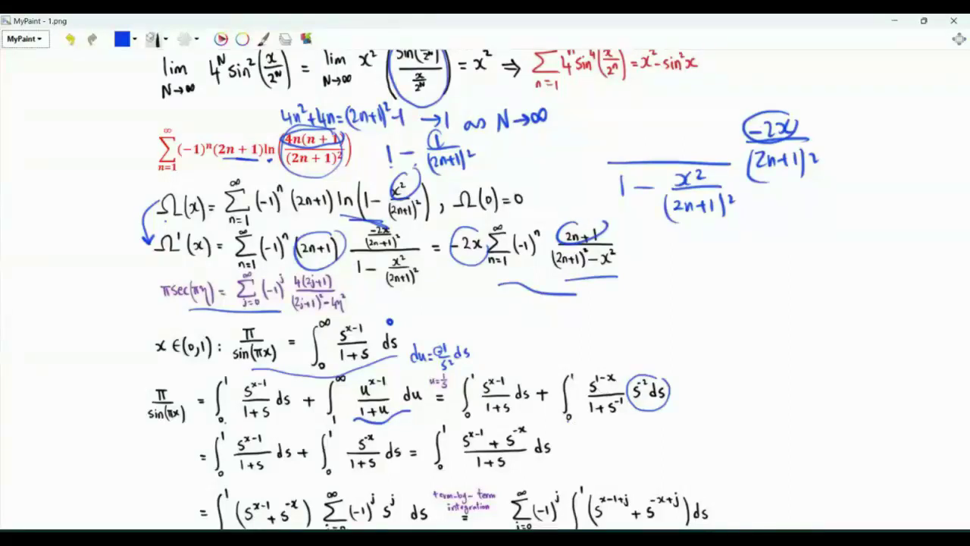
pyautogui.moveTo(385, 401); pyautogui.dragTo(390, 405)
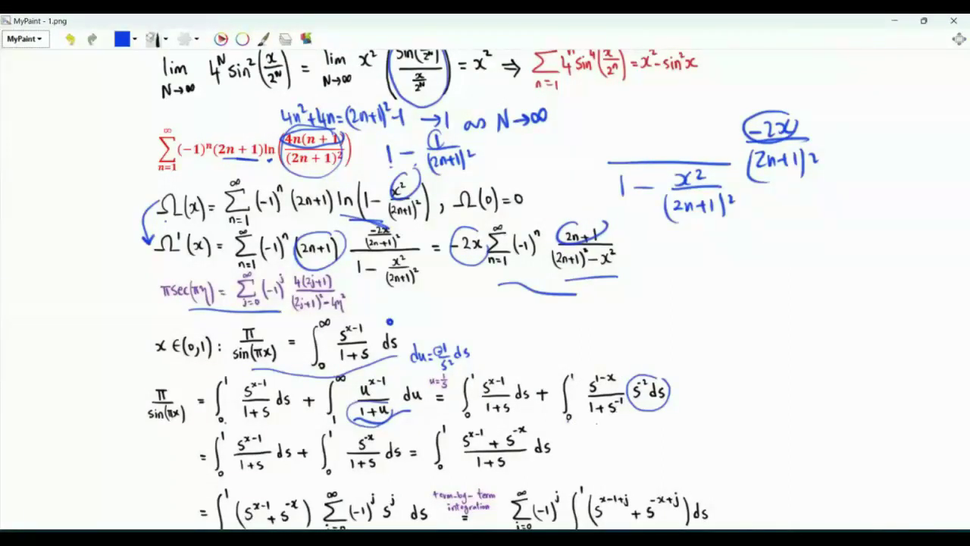
pyautogui.moveTo(578, 383); pyautogui.dragTo(575, 394)
pyautogui.moveTo(572, 397); pyautogui.dragTo(583, 397)
pyautogui.moveTo(579, 404); pyautogui.dragTo(575, 418)
pyautogui.moveTo(265, 467); pyautogui.dragTo(356, 477)
pyautogui.moveTo(348, 474); pyautogui.dragTo(350, 483)
pyautogui.moveTo(277, 464); pyautogui.dragTo(276, 475)
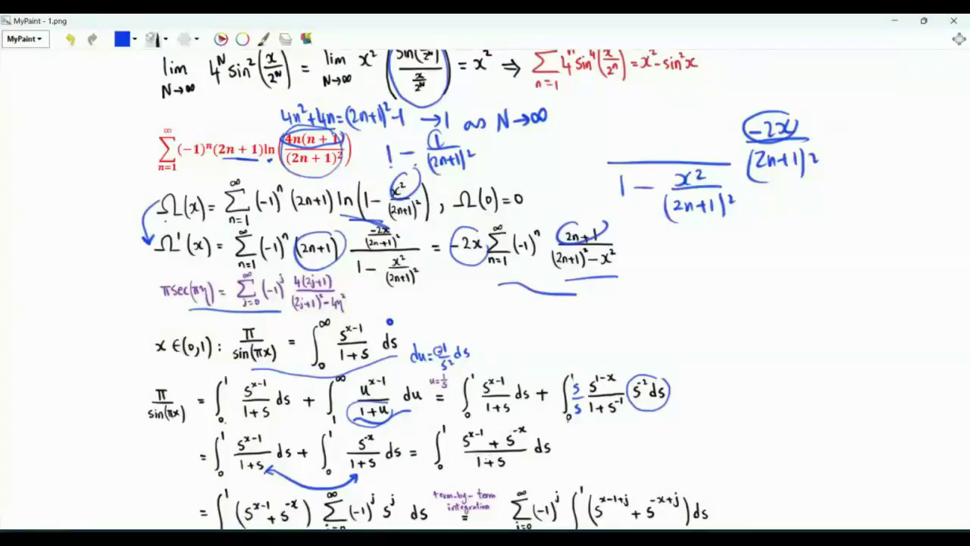
# Circle the s^(x−1+j) and s^(−x+j) integrand terms
pyautogui.scroll(-2, 485, 288)
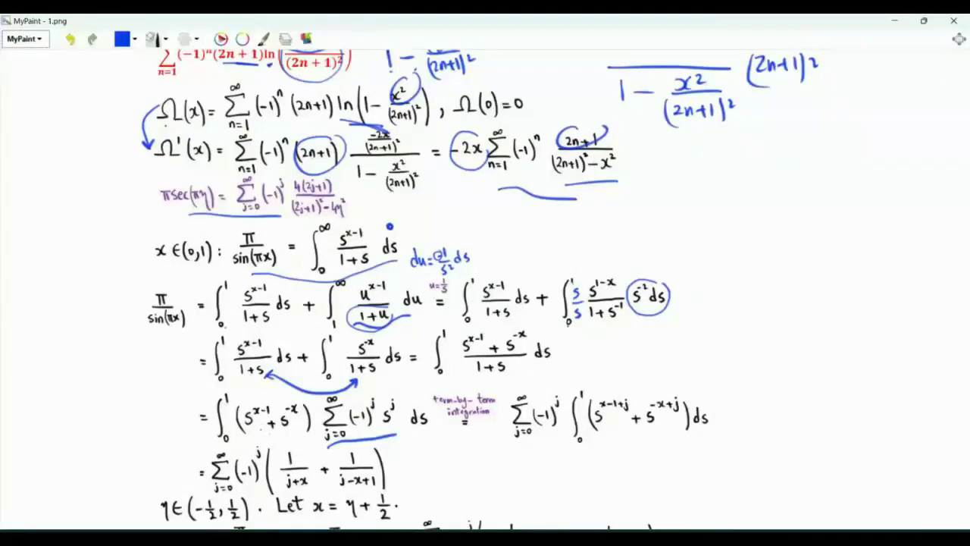
pyautogui.moveTo(608, 423)
pyautogui.mouseDown()
pyautogui.moveTo(626, 404)
pyautogui.moveTo(598, 402)
pyautogui.moveTo(601, 430)
pyautogui.mouseUp()
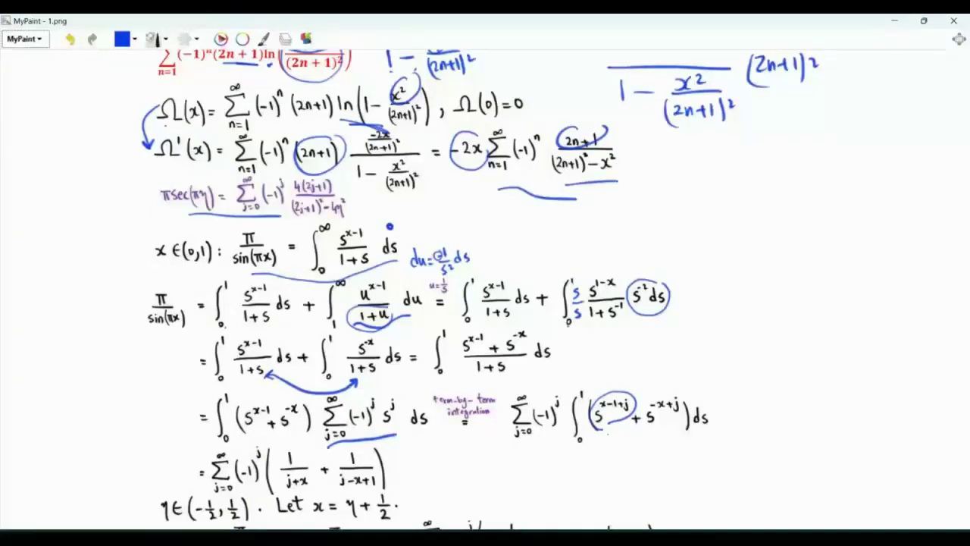
pyautogui.moveTo(686, 413)
pyautogui.mouseDown()
pyautogui.moveTo(638, 422)
pyautogui.moveTo(663, 429)
pyautogui.mouseUp()
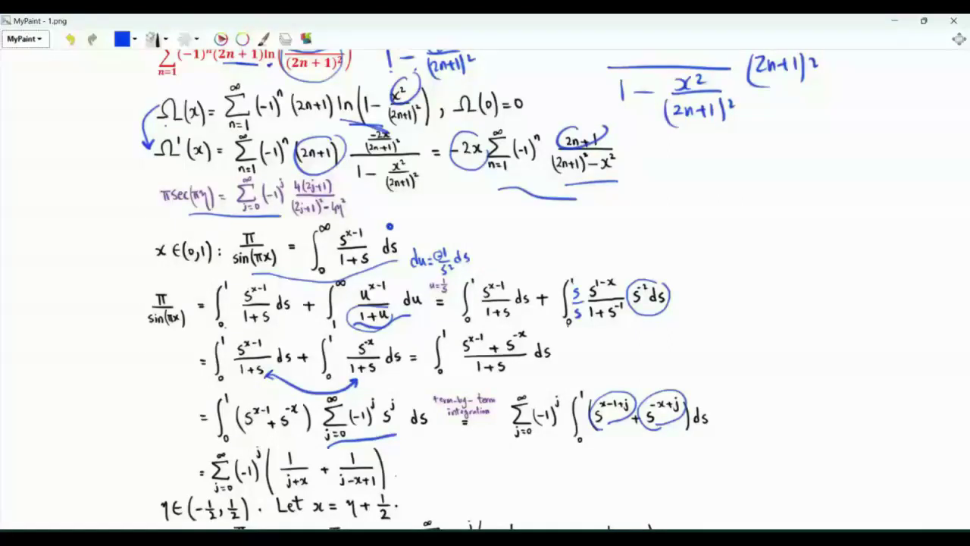
# Write 0<x<1 beside the sum
pyautogui.scroll(-3, 485, 288)
pyautogui.moveTo(488, 364)
pyautogui.mouseDown()
pyautogui.moveTo(502, 374)
pyautogui.moveTo(480, 374)
pyautogui.mouseUp()
pyautogui.moveTo(461, 366); pyautogui.dragTo(460, 367)
pyautogui.moveTo(526, 362); pyautogui.dragTo(526, 375)
pyautogui.moveTo(537, 359); pyautogui.dragTo(536, 374)
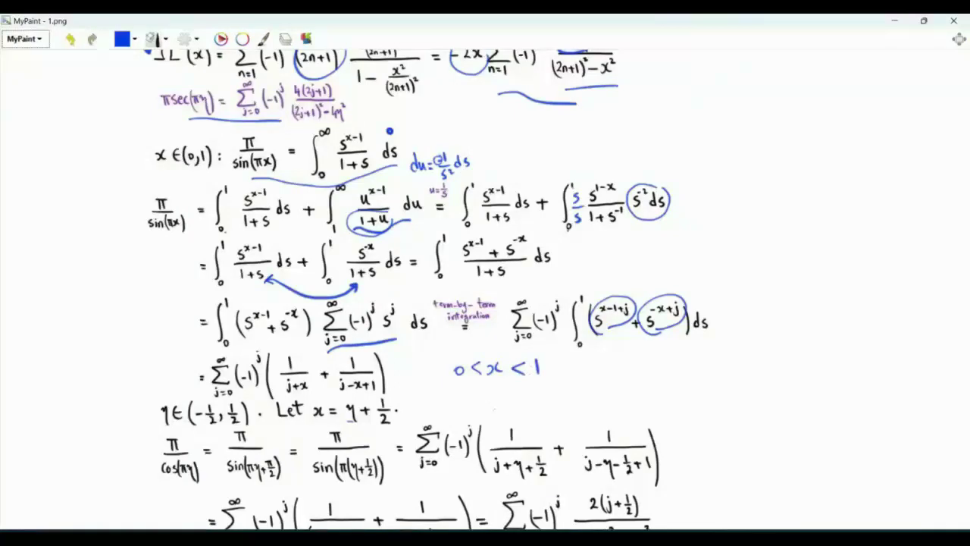
# Write the range −1/2 < η < 1/2 below it
pyautogui.moveTo(482, 387); pyautogui.dragTo(482, 395)
pyautogui.moveTo(493, 388); pyautogui.dragTo(505, 406)
pyautogui.moveTo(446, 395); pyautogui.dragTo(455, 394)
pyautogui.moveTo(458, 383); pyautogui.dragTo(467, 395)
pyautogui.moveTo(460, 402); pyautogui.dragTo(468, 412)
pyautogui.moveTo(522, 385); pyautogui.dragTo(521, 400)
pyautogui.moveTo(529, 381); pyautogui.dragTo(530, 391)
pyautogui.moveTo(527, 394)
pyautogui.mouseDown()
pyautogui.moveTo(539, 393)
pyautogui.moveTo(544, 408)
pyautogui.mouseUp()
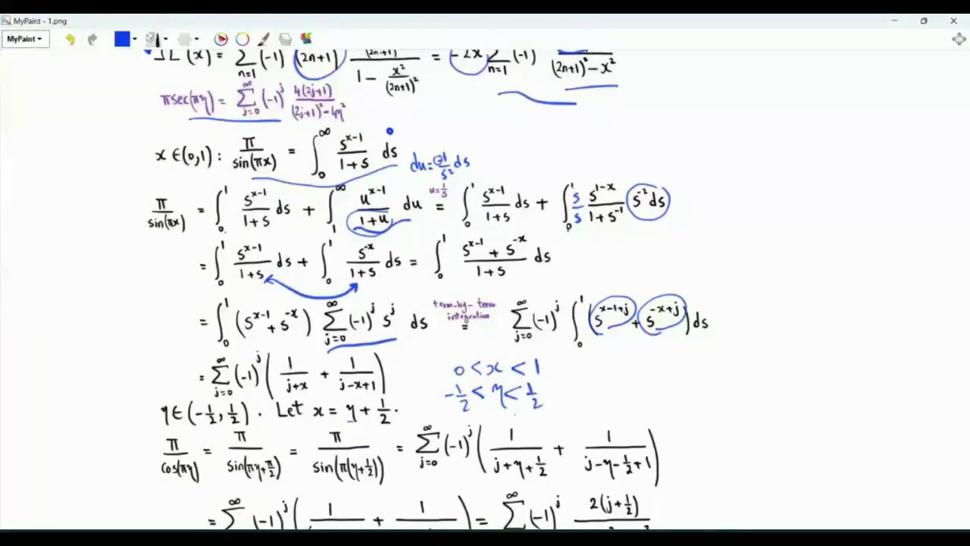
# Write sin πx = sin(πη + π/2) to the right
pyautogui.moveTo(606, 374); pyautogui.dragTo(597, 388)
pyautogui.moveTo(617, 379); pyautogui.dragTo(618, 388)
pyautogui.moveTo(620, 381); pyautogui.dragTo(643, 388)
pyautogui.moveTo(644, 379); pyautogui.dragTo(656, 390)
pyautogui.moveTo(662, 381); pyautogui.dragTo(673, 381)
pyautogui.moveTo(663, 386); pyautogui.dragTo(710, 390)
pyautogui.moveTo(720, 368)
pyautogui.mouseDown()
pyautogui.moveTo(754, 386)
pyautogui.moveTo(763, 376)
pyautogui.moveTo(749, 403)
pyautogui.mouseUp()
pyautogui.moveTo(754, 384); pyautogui.dragTo(773, 396)
pyautogui.moveTo(776, 367); pyautogui.dragTo(781, 402)
# Circle π/cos(πη), mark the x in j−x+1, and underline η in both denominators
pyautogui.moveTo(182, 432); pyautogui.dragTo(171, 435)
pyautogui.click(360, 391)
pyautogui.moveTo(350, 423); pyautogui.dragTo(384, 429)
pyautogui.scroll(-3, 485, 288)
pyautogui.moveTo(529, 386); pyautogui.dragTo(620, 382)
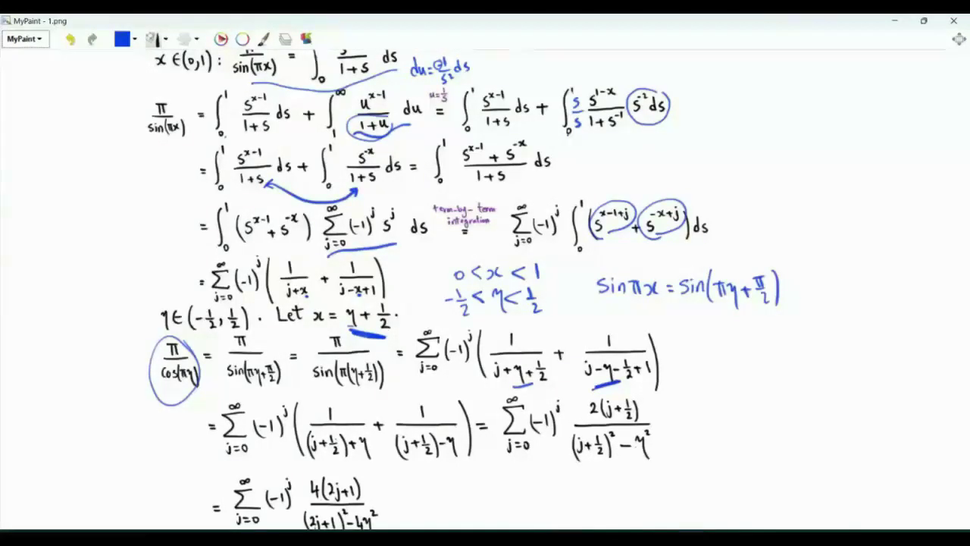
# Circle both j+½ terms, (2j+1), the 4 and the (j+1/2)²−y² denominator, adding a 4
pyautogui.moveTo(340, 429); pyautogui.dragTo(334, 430)
pyautogui.moveTo(429, 430)
pyautogui.mouseDown()
pyautogui.moveTo(436, 448)
pyautogui.moveTo(437, 437)
pyautogui.mouseUp()
pyautogui.moveTo(334, 475)
pyautogui.mouseDown()
pyautogui.moveTo(326, 504)
pyautogui.moveTo(359, 483)
pyautogui.moveTo(343, 467)
pyautogui.mouseUp()
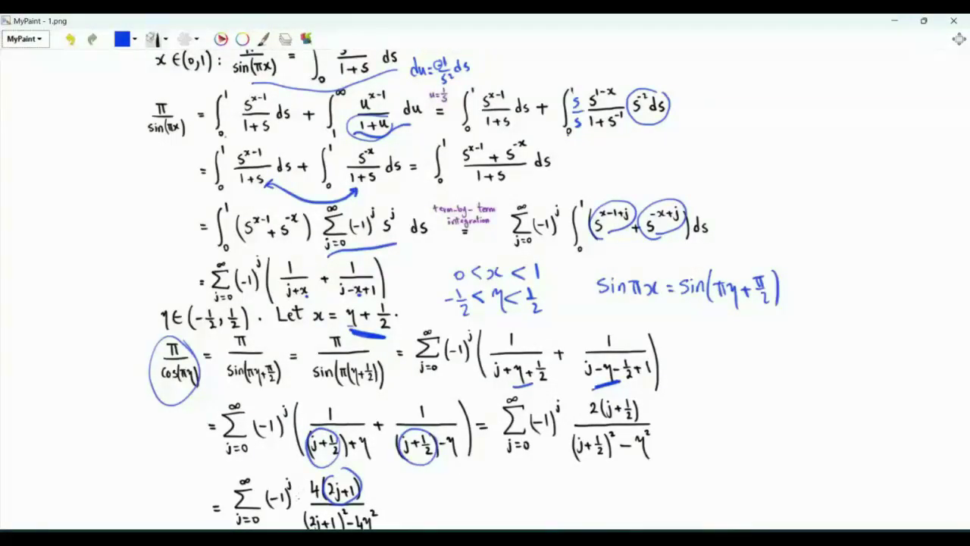
pyautogui.moveTo(319, 473)
pyautogui.mouseDown()
pyautogui.moveTo(302, 489)
pyautogui.moveTo(322, 473)
pyautogui.mouseUp()
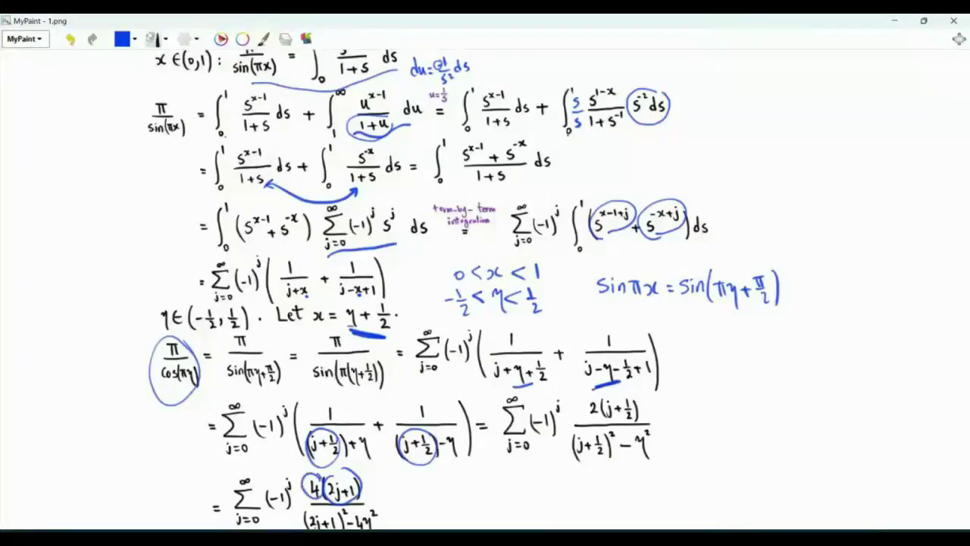
pyautogui.moveTo(560, 441); pyautogui.dragTo(558, 451)
pyautogui.moveTo(573, 435)
pyautogui.mouseDown()
pyautogui.moveTo(570, 456)
pyautogui.moveTo(578, 429)
pyautogui.moveTo(576, 446)
pyautogui.mouseUp()
# On the second page, draw blue arrows pointing at the red series and Ω(x)
pyautogui.scroll(-3, 485, 288)
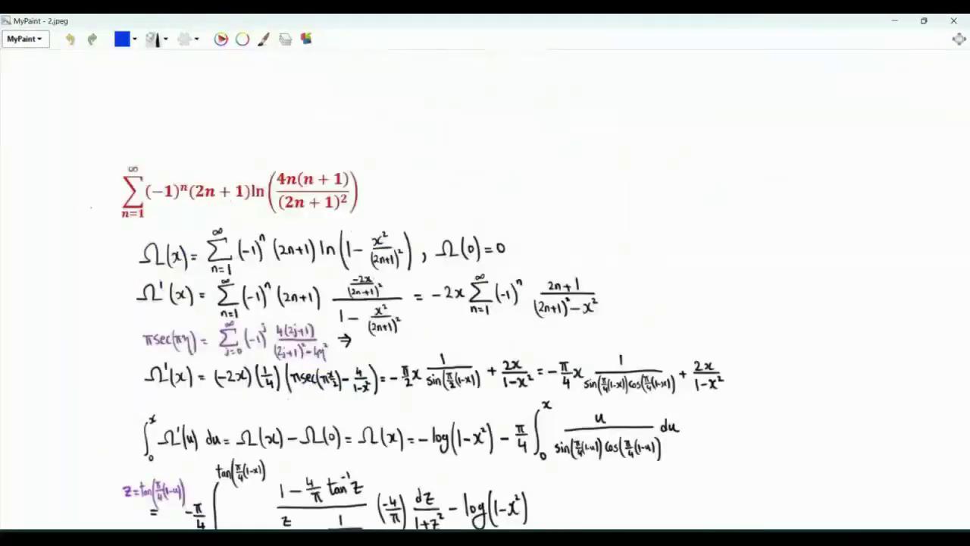
pyautogui.moveTo(79, 219)
pyautogui.mouseDown()
pyautogui.moveTo(119, 196)
pyautogui.moveTo(111, 206)
pyautogui.mouseUp()
pyautogui.moveTo(97, 278)
pyautogui.mouseDown()
pyautogui.moveTo(134, 257)
pyautogui.moveTo(128, 267)
pyautogui.mouseUp()
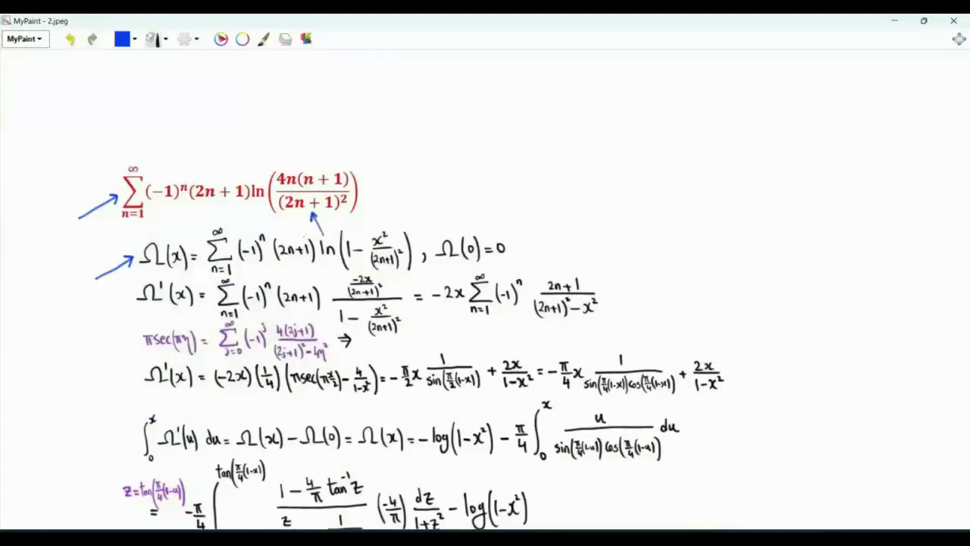
# Note x→1⁻, underline the right-hand sum, and circle Ω'(x)
pyautogui.moveTo(341, 218); pyautogui.dragTo(396, 203)
pyautogui.moveTo(457, 324); pyautogui.dragTo(564, 327)
pyautogui.moveTo(166, 271)
pyautogui.mouseDown()
pyautogui.moveTo(186, 309)
pyautogui.moveTo(199, 276)
pyautogui.moveTo(269, 360)
pyautogui.moveTo(318, 354)
pyautogui.moveTo(322, 317)
pyautogui.moveTo(227, 316)
pyautogui.moveTo(141, 332)
pyautogui.mouseUp()
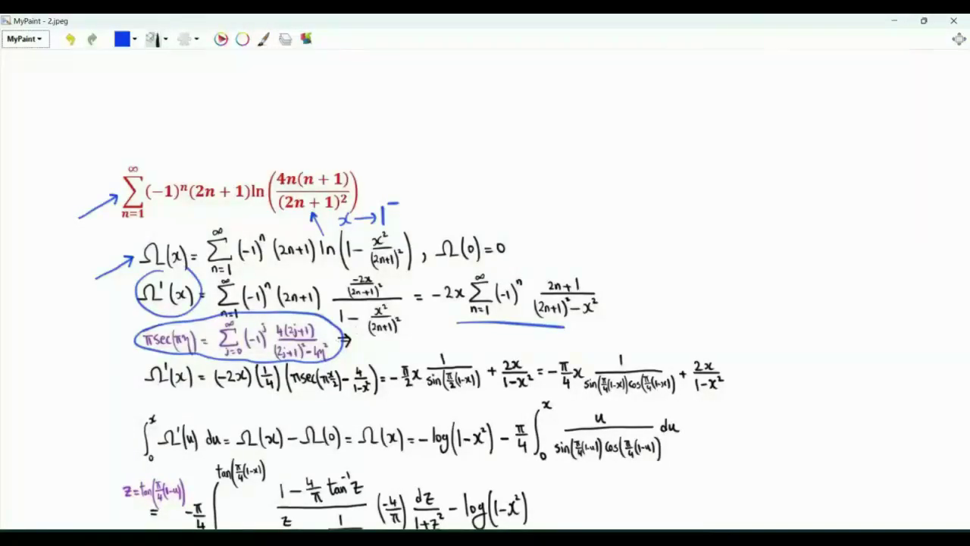
# Write πsec(πx/2) = Σ from j=0 to ∞ beside the circled formula
pyautogui.moveTo(388, 338); pyautogui.dragTo(400, 350)
pyautogui.moveTo(416, 335)
pyautogui.mouseDown()
pyautogui.moveTo(409, 344)
pyautogui.moveTo(431, 338)
pyautogui.mouseUp()
pyautogui.moveTo(441, 336)
pyautogui.mouseDown()
pyautogui.moveTo(437, 345)
pyautogui.moveTo(477, 328)
pyautogui.moveTo(498, 349)
pyautogui.moveTo(543, 335)
pyautogui.mouseUp()
pyautogui.moveTo(529, 342); pyautogui.dragTo(544, 341)
pyautogui.moveTo(595, 325)
pyautogui.mouseDown()
pyautogui.moveTo(596, 348)
pyautogui.moveTo(576, 364)
pyautogui.moveTo(601, 354)
pyautogui.moveTo(590, 322)
pyautogui.mouseUp()
pyautogui.moveTo(607, 333)
pyautogui.mouseDown()
pyautogui.moveTo(617, 332)
pyautogui.moveTo(605, 344)
pyautogui.mouseUp()
# Write the summand (−1)^j 4(2j+1)/((2j+1)²−x²), followed by an equals sign
pyautogui.moveTo(617, 324); pyautogui.dragTo(619, 340)
pyautogui.moveTo(625, 317)
pyautogui.mouseDown()
pyautogui.moveTo(629, 344)
pyautogui.moveTo(629, 325)
pyautogui.moveTo(656, 326)
pyautogui.mouseUp()
pyautogui.moveTo(667, 303)
pyautogui.mouseDown()
pyautogui.moveTo(664, 325)
pyautogui.moveTo(693, 313)
pyautogui.mouseUp()
pyautogui.moveTo(699, 297); pyautogui.dragTo(703, 318)
pyautogui.moveTo(645, 328); pyautogui.dragTo(718, 316)
pyautogui.moveTo(654, 338); pyautogui.dragTo(667, 352)
pyautogui.moveTo(681, 335)
pyautogui.mouseDown()
pyautogui.moveTo(687, 343)
pyautogui.moveTo(648, 352)
pyautogui.mouseUp()
pyautogui.moveTo(687, 327)
pyautogui.mouseDown()
pyautogui.moveTo(692, 346)
pyautogui.moveTo(703, 330)
pyautogui.mouseUp()
pyautogui.moveTo(700, 338); pyautogui.dragTo(711, 343)
pyautogui.moveTo(723, 323)
pyautogui.mouseDown()
pyautogui.moveTo(731, 331)
pyautogui.moveTo(751, 315)
pyautogui.mouseUp()
pyautogui.moveTo(741, 322); pyautogui.dragTo(749, 322)
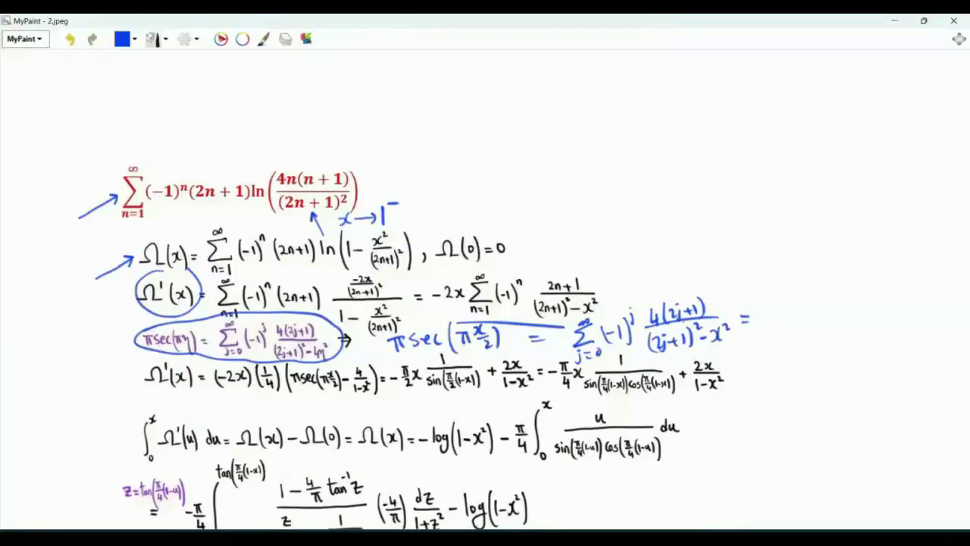
# Rewrite the series as 4/(1−x²) plus a j=1 to ∞ sum of the same summand
pyautogui.moveTo(611, 347); pyautogui.dragTo(693, 354)
pyautogui.moveTo(761, 299); pyautogui.dragTo(767, 318)
pyautogui.moveTo(755, 317)
pyautogui.mouseDown()
pyautogui.moveTo(785, 316)
pyautogui.moveTo(757, 346)
pyautogui.mouseUp()
pyautogui.moveTo(761, 337); pyautogui.dragTo(772, 337)
pyautogui.moveTo(772, 332)
pyautogui.mouseDown()
pyautogui.moveTo(781, 346)
pyautogui.moveTo(813, 316)
pyautogui.moveTo(805, 326)
pyautogui.moveTo(844, 328)
pyautogui.mouseUp()
pyautogui.moveTo(822, 341)
pyautogui.mouseDown()
pyautogui.moveTo(819, 348)
pyautogui.moveTo(837, 336)
pyautogui.mouseUp()
pyautogui.moveTo(828, 343); pyautogui.dragTo(838, 342)
pyautogui.moveTo(820, 297); pyautogui.dragTo(837, 296)
pyautogui.moveTo(842, 333); pyautogui.dragTo(843, 347)
pyautogui.moveTo(870, 288)
pyautogui.mouseDown()
pyautogui.moveTo(873, 317)
pyautogui.moveTo(947, 302)
pyautogui.mouseUp()
pyautogui.moveTo(868, 331); pyautogui.dragTo(946, 319)
# Circle the −2xΣ fraction and write = 1/4(π/cos(πx/2) − beside Ω(0)=0
pyautogui.moveTo(523, 270)
pyautogui.mouseDown()
pyautogui.moveTo(586, 315)
pyautogui.moveTo(523, 269)
pyautogui.moveTo(571, 251)
pyautogui.mouseUp()
pyautogui.moveTo(564, 259); pyautogui.dragTo(573, 257)
pyautogui.moveTo(588, 220)
pyautogui.mouseDown()
pyautogui.moveTo(588, 236)
pyautogui.moveTo(602, 238)
pyautogui.mouseUp()
pyautogui.moveTo(593, 247); pyautogui.dragTo(599, 266)
pyautogui.moveTo(627, 205)
pyautogui.mouseDown()
pyautogui.moveTo(626, 264)
pyautogui.moveTo(646, 208)
pyautogui.mouseUp()
pyautogui.moveTo(643, 211)
pyautogui.mouseDown()
pyautogui.moveTo(644, 224)
pyautogui.moveTo(665, 223)
pyautogui.mouseUp()
pyautogui.moveTo(637, 243)
pyautogui.mouseDown()
pyautogui.moveTo(629, 257)
pyautogui.moveTo(638, 253)
pyautogui.mouseUp()
pyautogui.moveTo(648, 241)
pyautogui.mouseDown()
pyautogui.moveTo(644, 254)
pyautogui.moveTo(655, 257)
pyautogui.mouseUp()
pyautogui.moveTo(658, 237); pyautogui.dragTo(676, 241)
pyautogui.moveTo(668, 248); pyautogui.dragTo(678, 259)
pyautogui.moveTo(686, 220); pyautogui.dragTo(708, 220)
# Circle 4/(1−x²), finish the bracket with − 4/(1−x²), and circle −2x
pyautogui.moveTo(774, 286); pyautogui.dragTo(796, 333)
pyautogui.moveTo(743, 194); pyautogui.dragTo(758, 211)
pyautogui.moveTo(731, 223)
pyautogui.mouseDown()
pyautogui.moveTo(768, 222)
pyautogui.moveTo(735, 247)
pyautogui.mouseUp()
pyautogui.moveTo(742, 237); pyautogui.dragTo(751, 237)
pyautogui.moveTo(755, 227); pyautogui.dragTo(780, 234)
pyautogui.moveTo(774, 184); pyautogui.dragTo(789, 241)
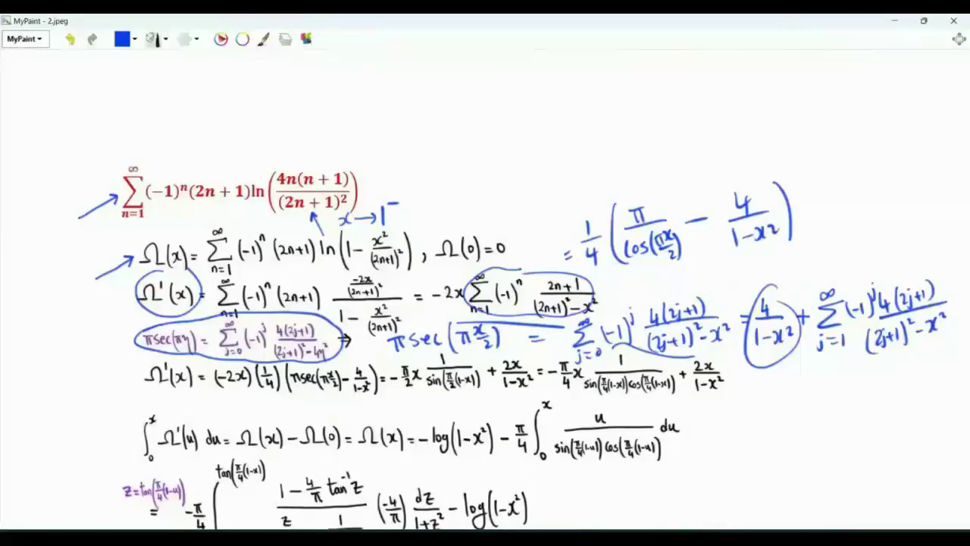
pyautogui.moveTo(453, 279)
pyautogui.mouseDown()
pyautogui.moveTo(464, 306)
pyautogui.moveTo(464, 278)
pyautogui.mouseUp()
# Underline 2x/(1−x²), −π/2 x and sin(π/2(1−x)), and mark the sin and cos factors
pyautogui.moveTo(506, 398); pyautogui.dragTo(534, 391)
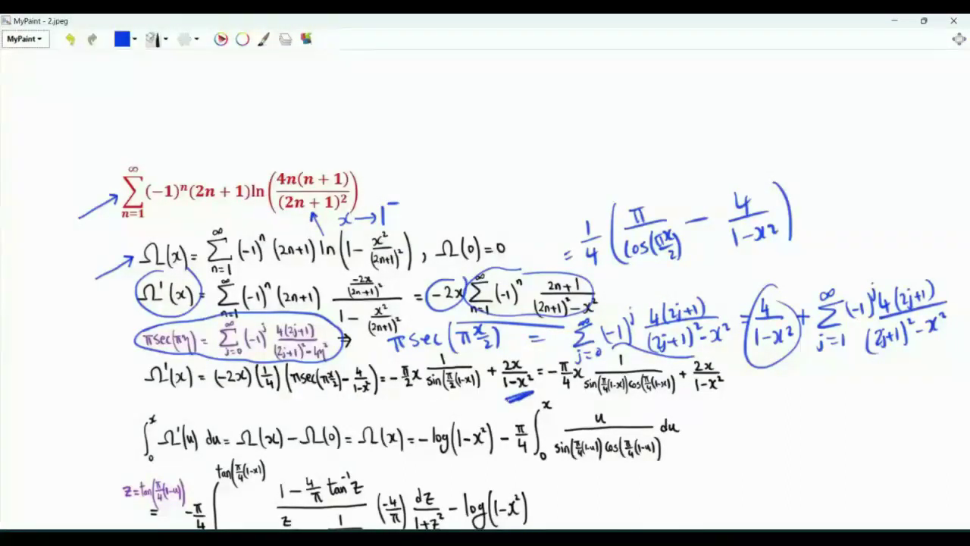
pyautogui.moveTo(392, 396); pyautogui.dragTo(419, 394)
pyautogui.moveTo(459, 384)
pyautogui.mouseDown()
pyautogui.moveTo(472, 391)
pyautogui.moveTo(470, 370)
pyautogui.mouseUp()
pyautogui.moveTo(634, 258); pyautogui.dragTo(696, 252)
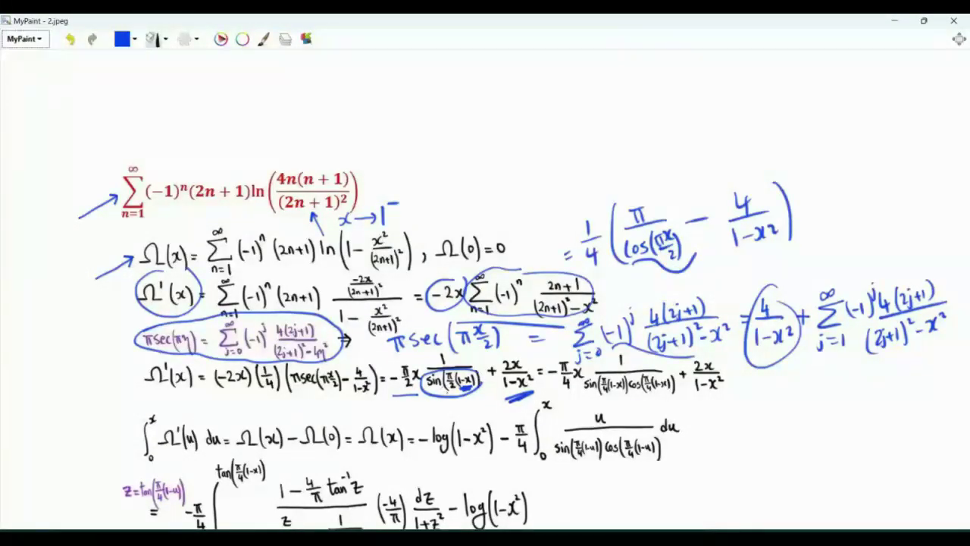
pyautogui.moveTo(392, 396); pyautogui.dragTo(479, 389)
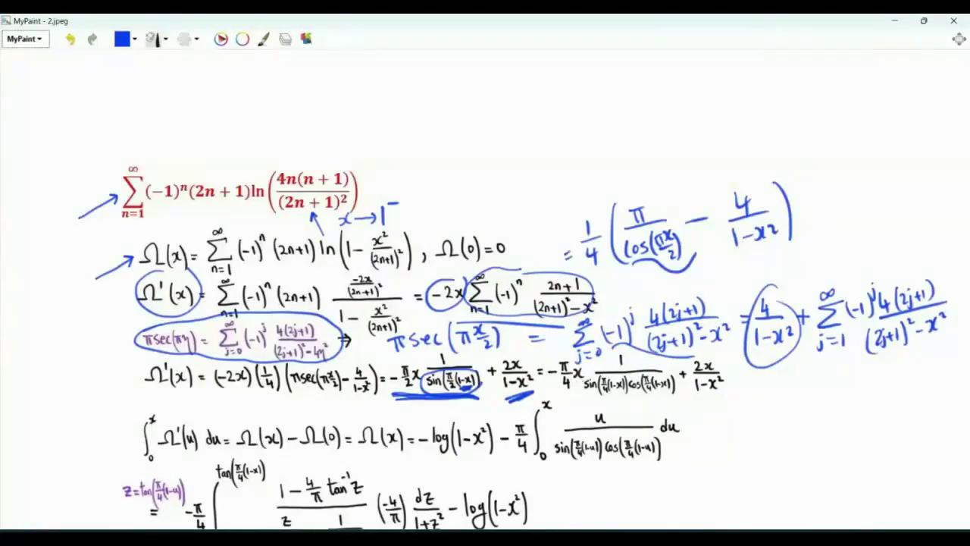
pyautogui.moveTo(594, 391)
pyautogui.mouseDown()
pyautogui.moveTo(594, 401)
pyautogui.moveTo(639, 404)
pyautogui.moveTo(618, 399)
pyautogui.mouseUp()
# Underline Ω'(u), Ω(x) and Ω(0), circle Ω(0)=0, and underline the sin·cos denominator
pyautogui.moveTo(161, 456); pyautogui.dragTo(185, 451)
pyautogui.moveTo(156, 460); pyautogui.dragTo(165, 418)
pyautogui.moveTo(244, 450); pyautogui.dragTo(328, 448)
pyautogui.moveTo(491, 221)
pyautogui.mouseDown()
pyautogui.moveTo(456, 259)
pyautogui.moveTo(485, 221)
pyautogui.mouseUp()
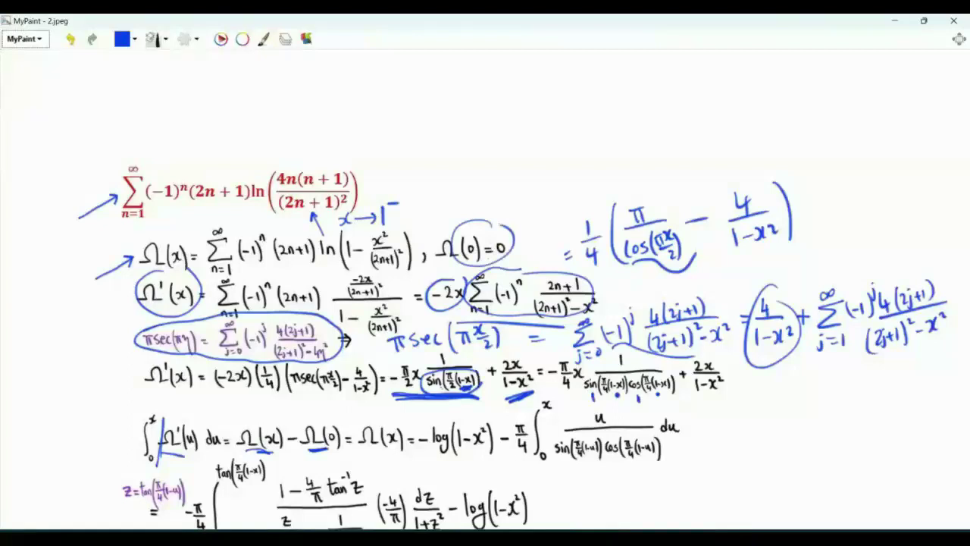
pyautogui.moveTo(570, 397); pyautogui.dragTo(722, 391)
# Write the side integral ∫₀ˣ 2u/(1−u²) du = −ln(1−u²) evaluated from 0 to x
pyautogui.moveTo(776, 375)
pyautogui.mouseDown()
pyautogui.moveTo(764, 415)
pyautogui.moveTo(784, 379)
pyautogui.mouseUp()
pyautogui.moveTo(804, 381); pyautogui.dragTo(828, 392)
pyautogui.moveTo(798, 394)
pyautogui.mouseDown()
pyautogui.moveTo(837, 388)
pyautogui.moveTo(802, 417)
pyautogui.mouseUp()
pyautogui.moveTo(809, 410); pyautogui.dragTo(822, 409)
pyautogui.moveTo(812, 402); pyautogui.dragTo(831, 410)
pyautogui.moveTo(830, 399)
pyautogui.mouseDown()
pyautogui.moveTo(838, 407)
pyautogui.moveTo(844, 394)
pyautogui.moveTo(869, 391)
pyautogui.mouseUp()
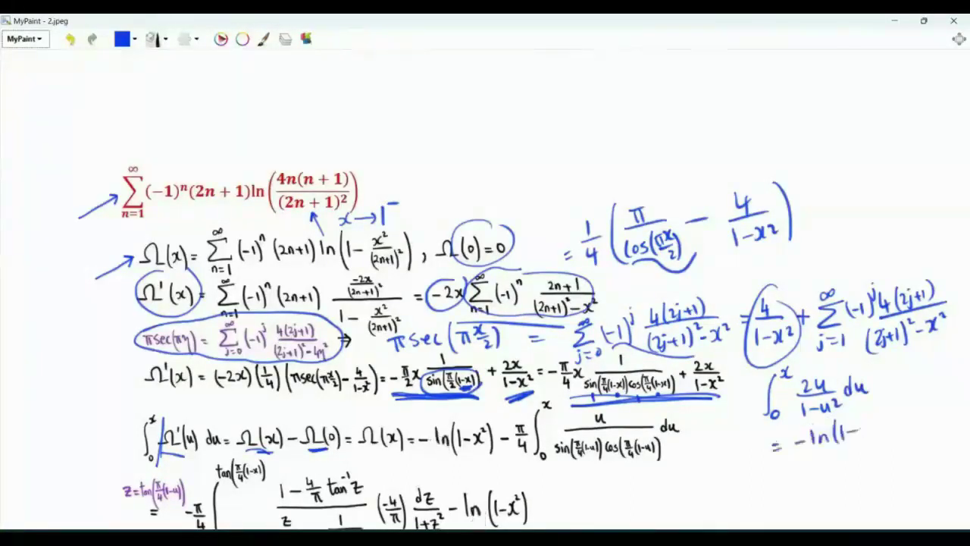
pyautogui.moveTo(861, 422); pyautogui.dragTo(872, 431)
pyautogui.moveTo(867, 416); pyautogui.dragTo(879, 435)
pyautogui.moveTo(890, 398)
pyautogui.mouseDown()
pyautogui.moveTo(890, 437)
pyautogui.moveTo(899, 403)
pyautogui.mouseUp()
pyautogui.moveTo(902, 429); pyautogui.dragTo(902, 432)
pyautogui.moveTo(905, 393); pyautogui.dragTo(897, 406)
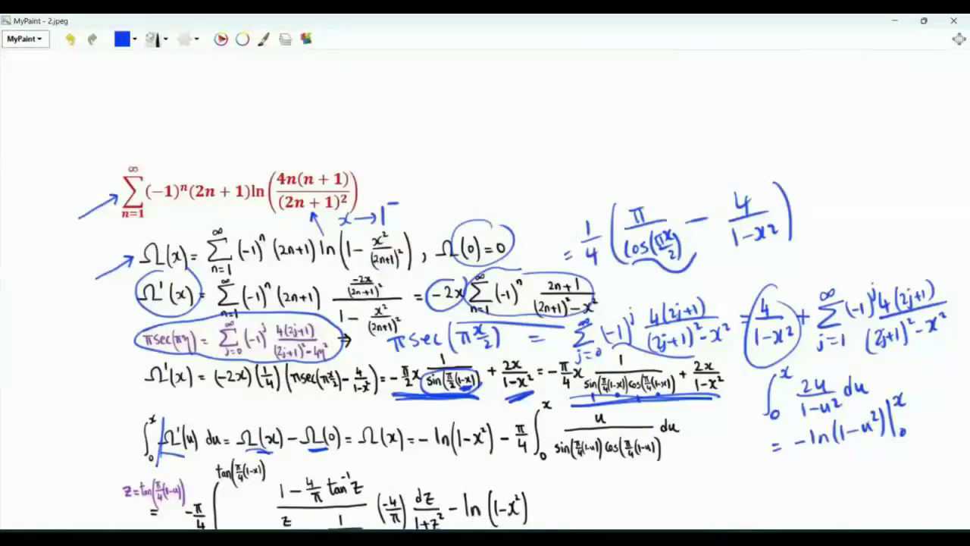
# Underline −ln(1−x²) and circle the −π/4 x factor
pyautogui.moveTo(420, 455); pyautogui.dragTo(485, 460)
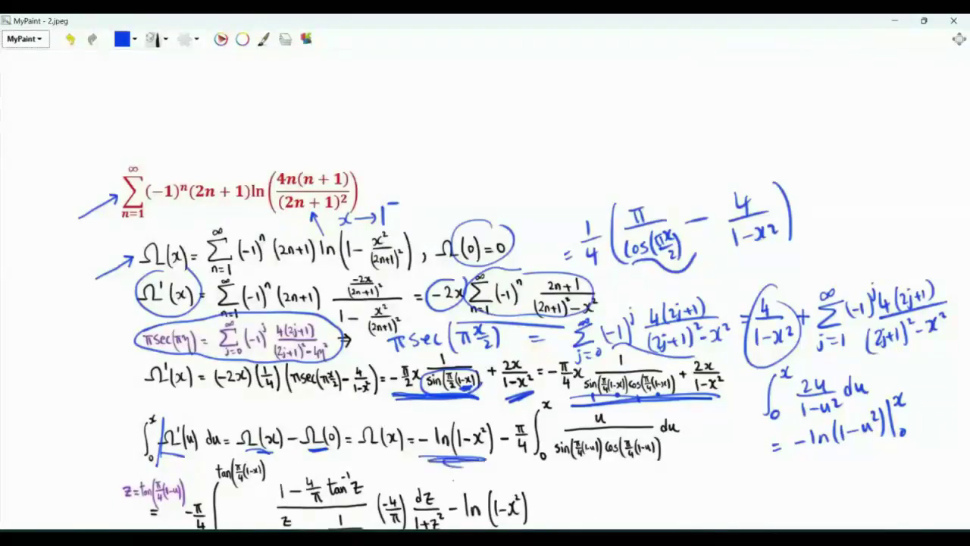
pyautogui.moveTo(573, 355); pyautogui.dragTo(567, 357)
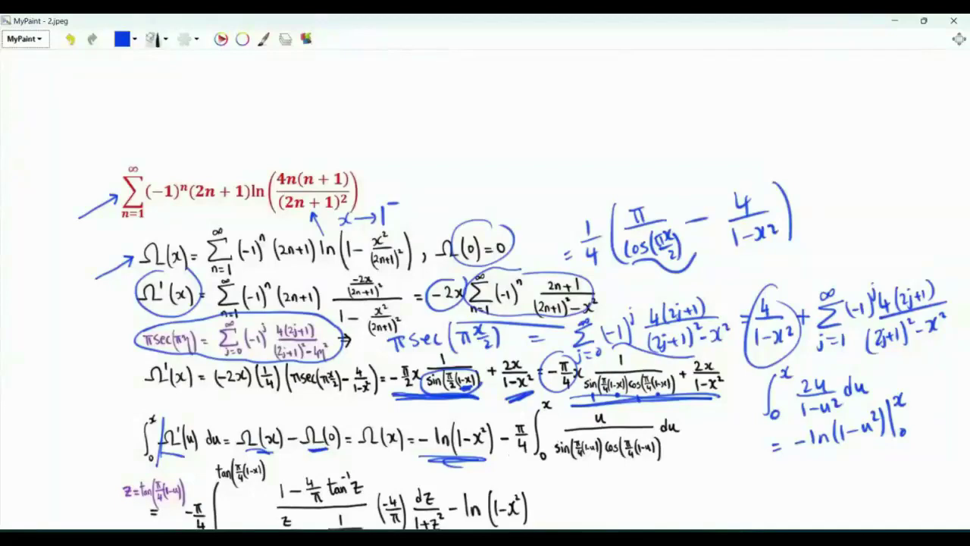
pyautogui.moveTo(574, 384); pyautogui.dragTo(587, 364)
pyautogui.moveTo(570, 453); pyautogui.dragTo(629, 456)
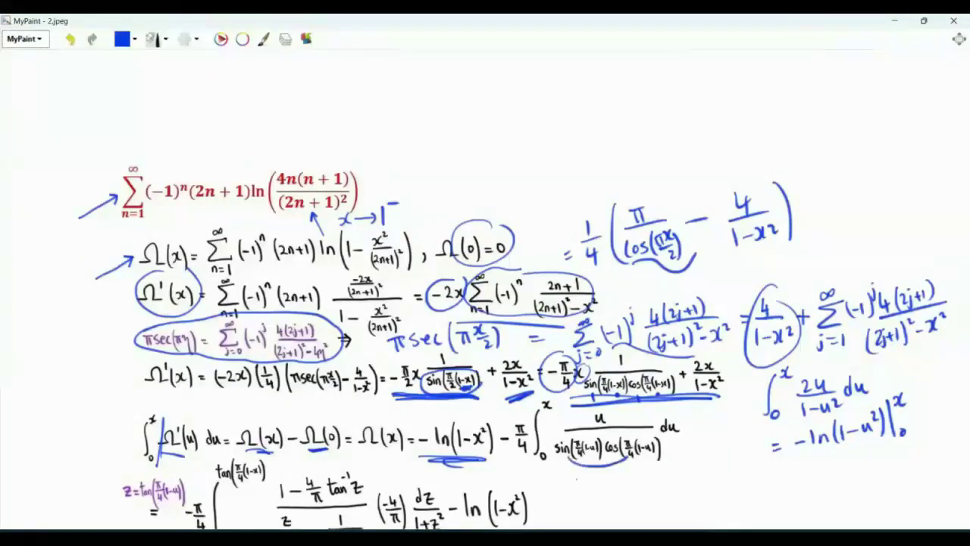
# Circle the integral's limits 1 and tan(π/4(1−x)), and note tan⁻¹z = π/4(1−u) in the margin
pyautogui.scroll(-5, 485, 303)
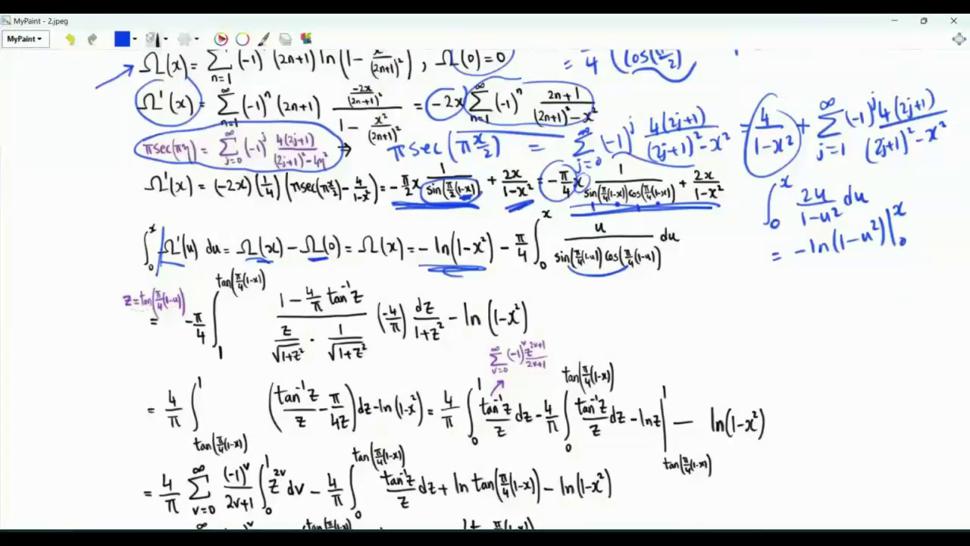
pyautogui.moveTo(231, 339); pyautogui.dragTo(221, 337)
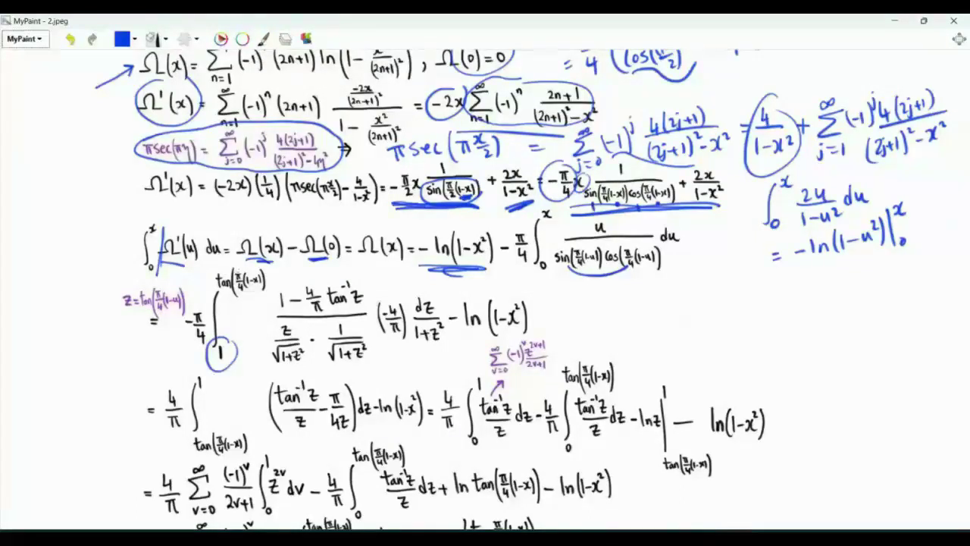
pyautogui.moveTo(216, 284); pyautogui.dragTo(264, 281)
pyautogui.moveTo(68, 335)
pyautogui.mouseDown()
pyautogui.moveTo(88, 345)
pyautogui.moveTo(102, 328)
pyautogui.moveTo(114, 347)
pyautogui.moveTo(132, 347)
pyautogui.moveTo(137, 365)
pyautogui.moveTo(157, 350)
pyautogui.moveTo(171, 358)
pyautogui.mouseUp()
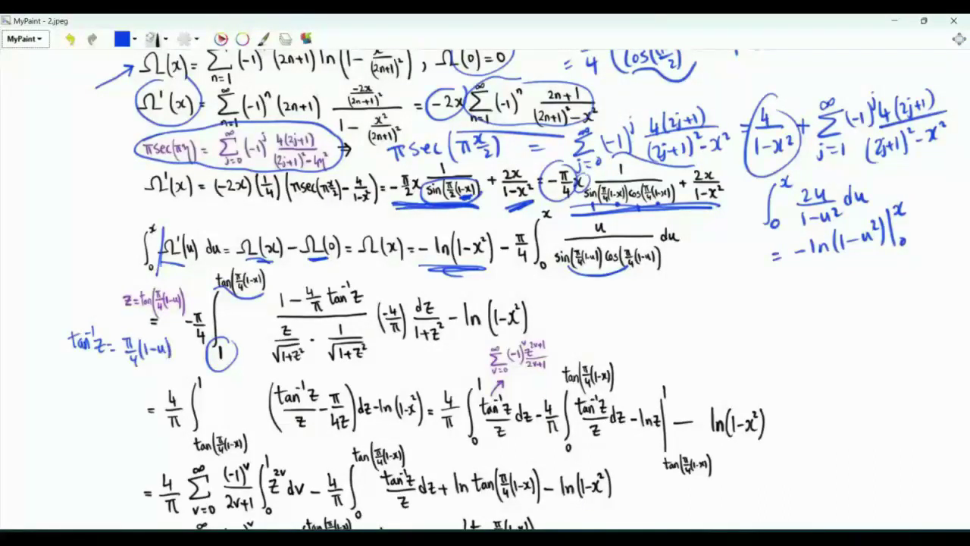
# Circle u, both tan⁻¹z terms, du and dz/(1+z²), then sketch a right triangle
pyautogui.moveTo(610, 221); pyautogui.dragTo(606, 218)
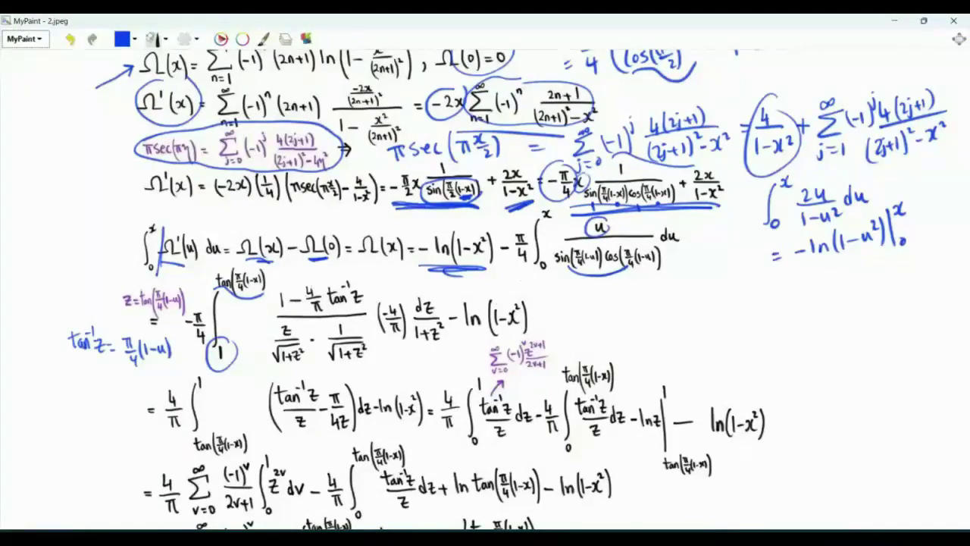
pyautogui.moveTo(357, 282); pyautogui.dragTo(353, 279)
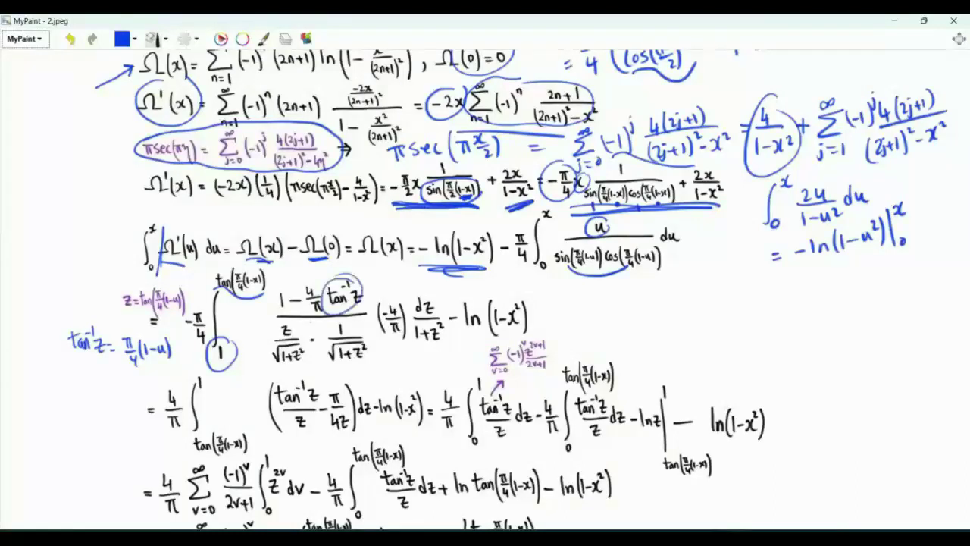
pyautogui.moveTo(667, 247); pyautogui.dragTo(679, 243)
pyautogui.moveTo(96, 328); pyautogui.dragTo(91, 325)
pyautogui.moveTo(432, 294); pyautogui.dragTo(421, 292)
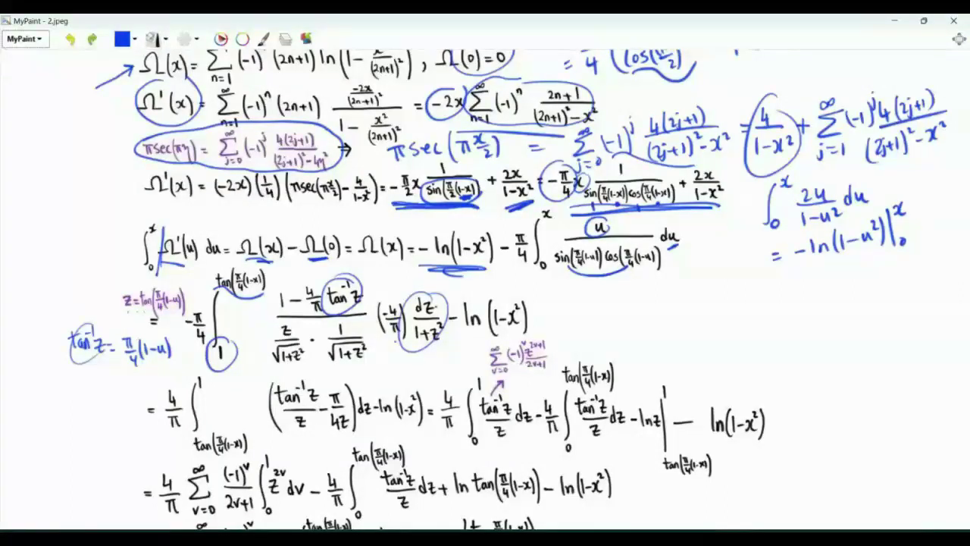
pyautogui.moveTo(74, 243); pyautogui.dragTo(41, 278)
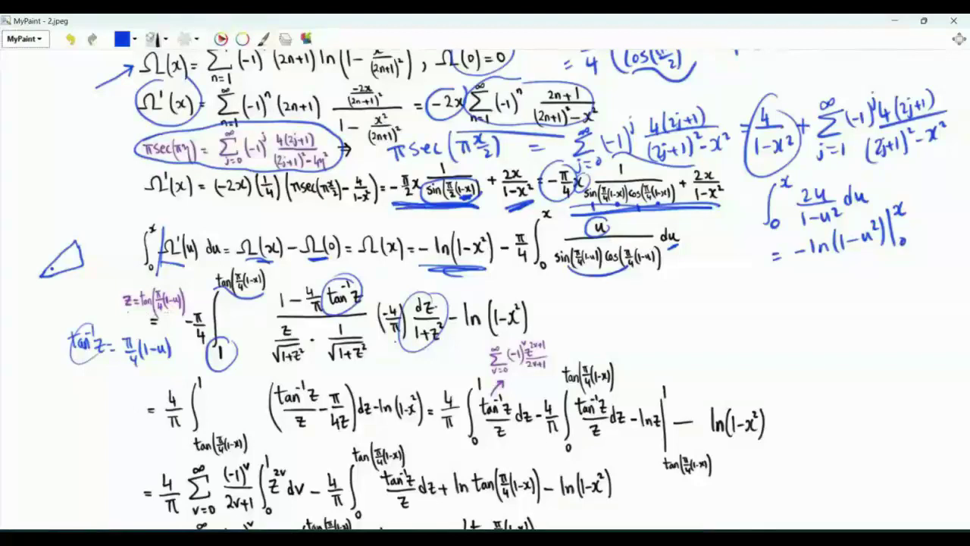
# Label the triangle sides z and 1, underline both √(1+z²) denominators, and circle the numerator
pyautogui.moveTo(82, 244)
pyautogui.mouseDown()
pyautogui.moveTo(93, 255)
pyautogui.moveTo(66, 290)
pyautogui.moveTo(47, 256)
pyautogui.moveTo(65, 232)
pyautogui.moveTo(59, 245)
pyautogui.moveTo(71, 239)
pyautogui.mouseUp()
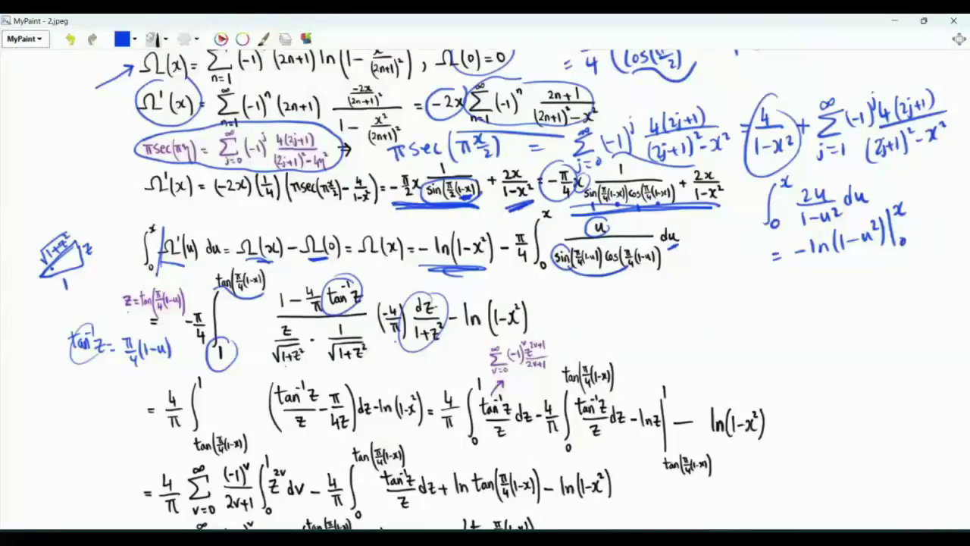
pyautogui.moveTo(282, 366); pyautogui.dragTo(301, 367)
pyautogui.moveTo(623, 242); pyautogui.dragTo(621, 268)
pyautogui.moveTo(342, 369); pyautogui.dragTo(369, 357)
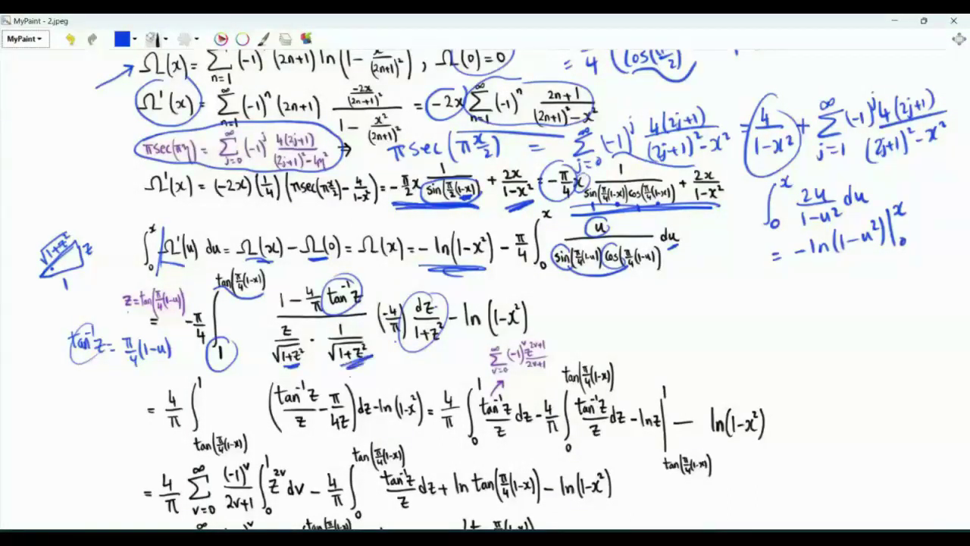
pyautogui.moveTo(300, 280)
pyautogui.mouseDown()
pyautogui.moveTo(286, 284)
pyautogui.moveTo(360, 280)
pyautogui.mouseUp()
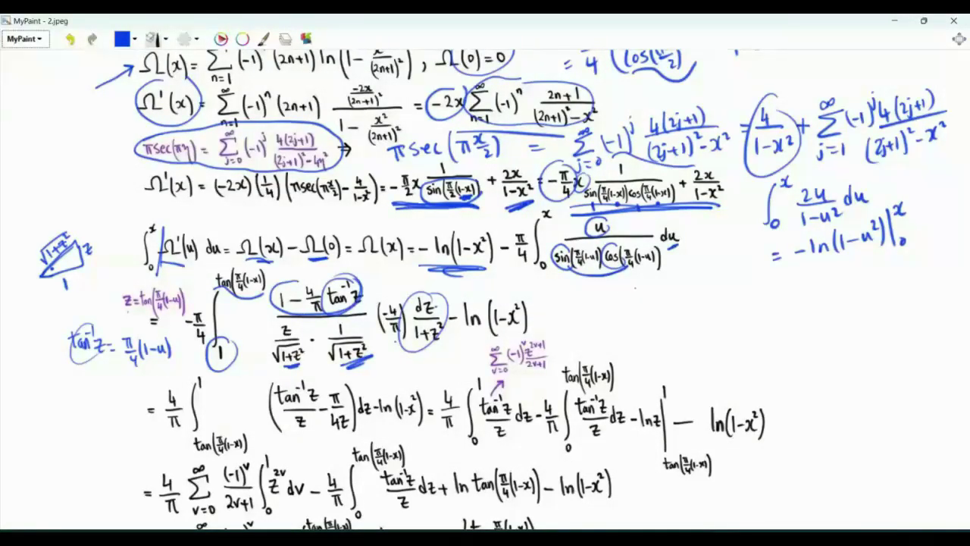
# Write (tan⁻¹z − π/4)/z beside the integral and circle 1+z² in dz/(1+z²)
pyautogui.moveTo(607, 297); pyautogui.dragTo(607, 317)
pyautogui.moveTo(601, 304)
pyautogui.mouseDown()
pyautogui.moveTo(624, 316)
pyautogui.moveTo(629, 297)
pyautogui.moveTo(639, 316)
pyautogui.moveTo(662, 308)
pyautogui.mouseUp()
pyautogui.moveTo(663, 298); pyautogui.dragTo(677, 295)
pyautogui.moveTo(667, 298); pyautogui.dragTo(679, 311)
pyautogui.moveTo(673, 312); pyautogui.dragTo(678, 321)
pyautogui.moveTo(612, 325); pyautogui.dragTo(679, 322)
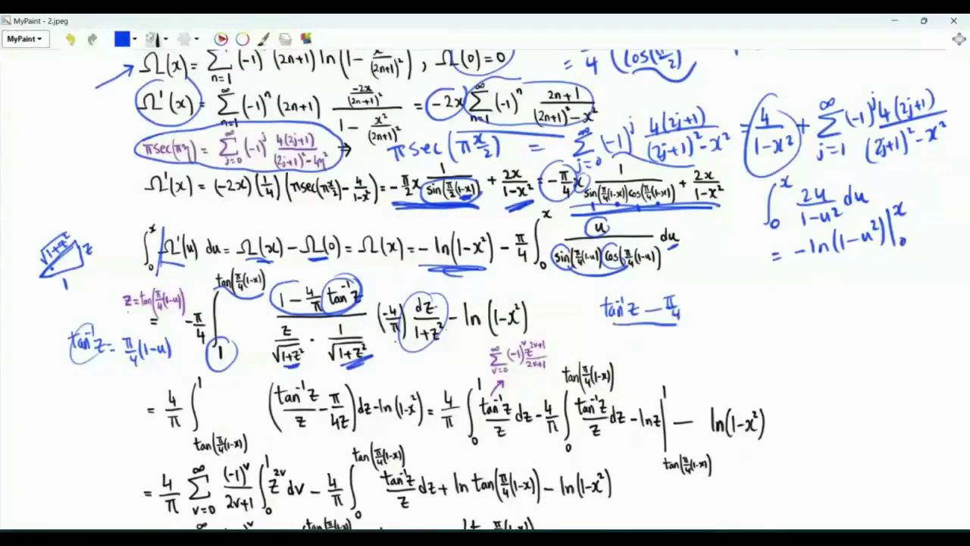
pyautogui.moveTo(435, 320); pyautogui.dragTo(447, 328)
pyautogui.moveTo(634, 331); pyautogui.dragTo(648, 345)
# Circle the 4/π and −4/π factors and the limits 1 and tan(π/4(1−x))
pyautogui.moveTo(394, 282); pyautogui.dragTo(399, 331)
pyautogui.moveTo(170, 382); pyautogui.dragTo(162, 385)
pyautogui.moveTo(388, 303); pyautogui.dragTo(383, 326)
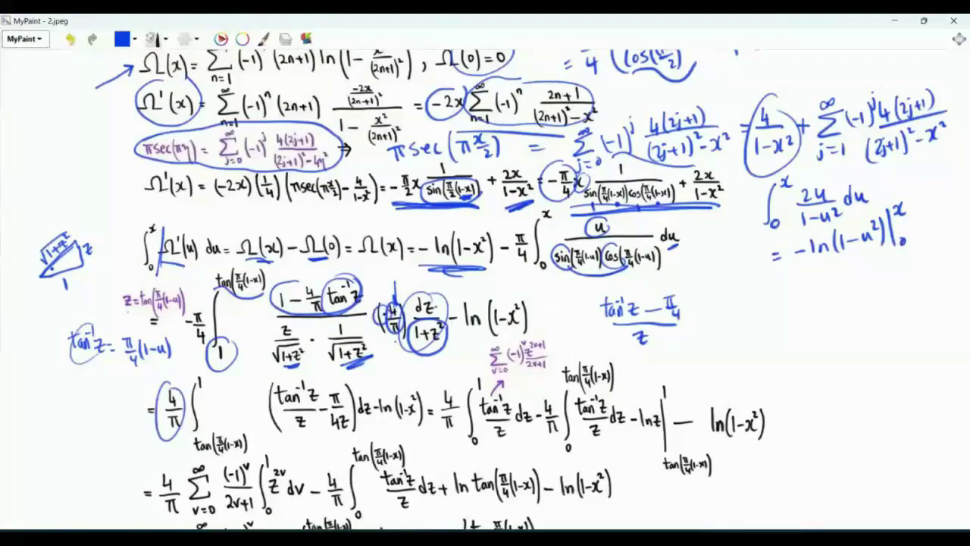
pyautogui.moveTo(199, 375); pyautogui.dragTo(202, 391)
pyautogui.moveTo(220, 430); pyautogui.dragTo(223, 444)
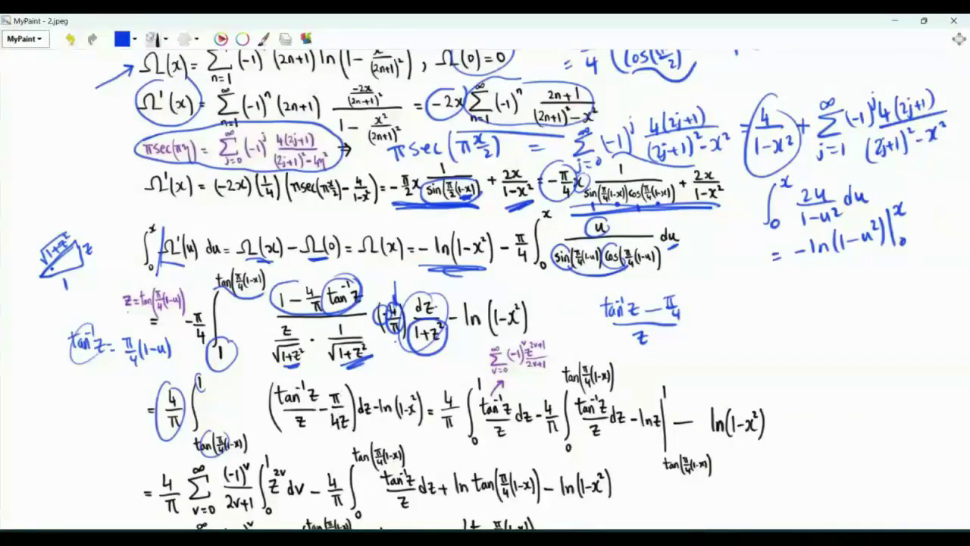
pyautogui.scroll(-3, 485, 288)
pyautogui.moveTo(331, 291); pyautogui.dragTo(328, 293)
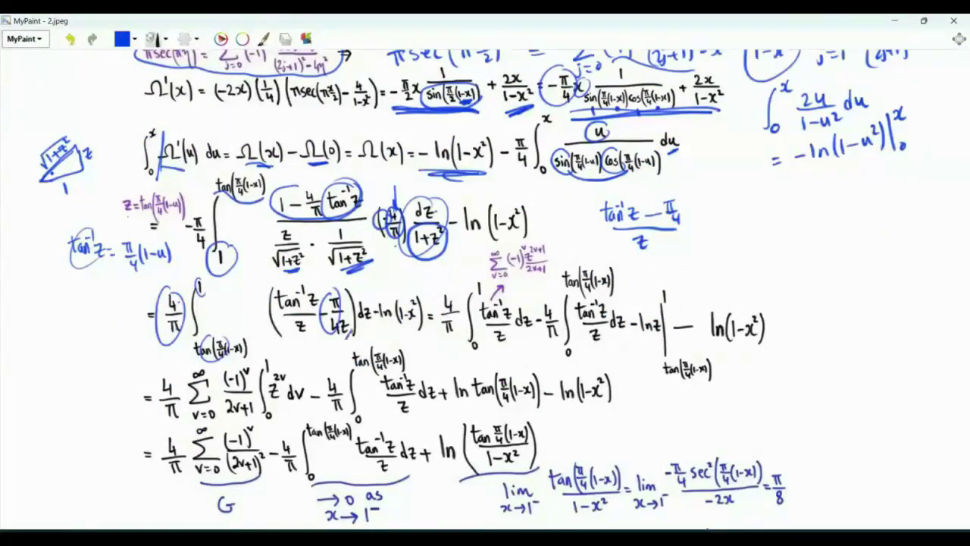